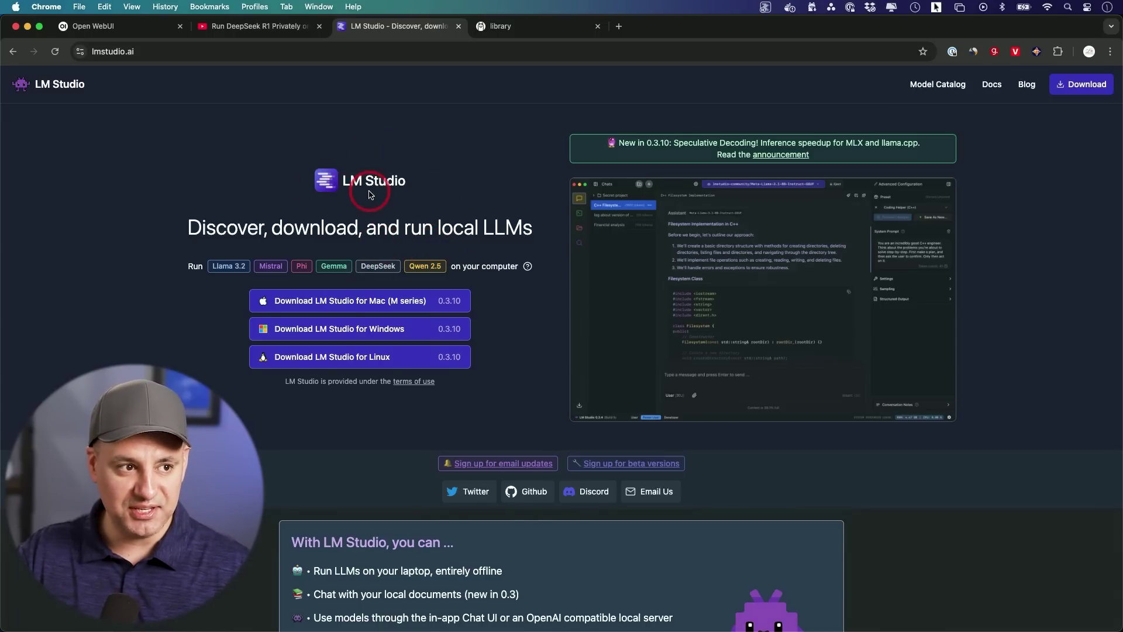
Step: Open the deepseek-r1 page in Ollama's model library to see its sizes and run command
{"action": "left_click", "coordinate": [515, 27]}
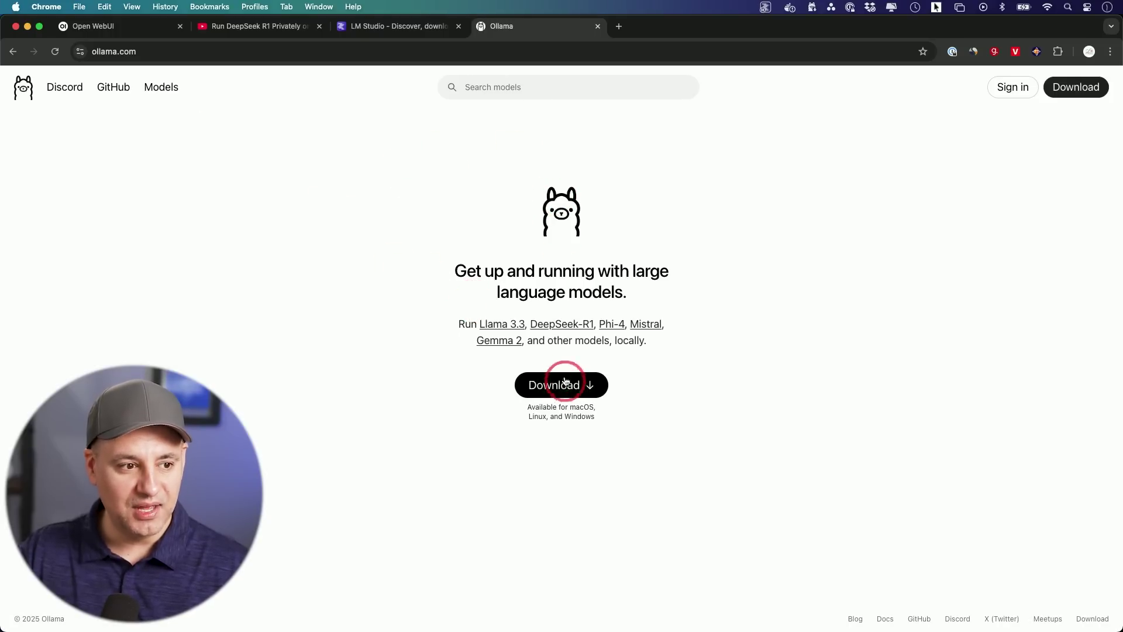
{"action": "left_click", "coordinate": [148, 94]}
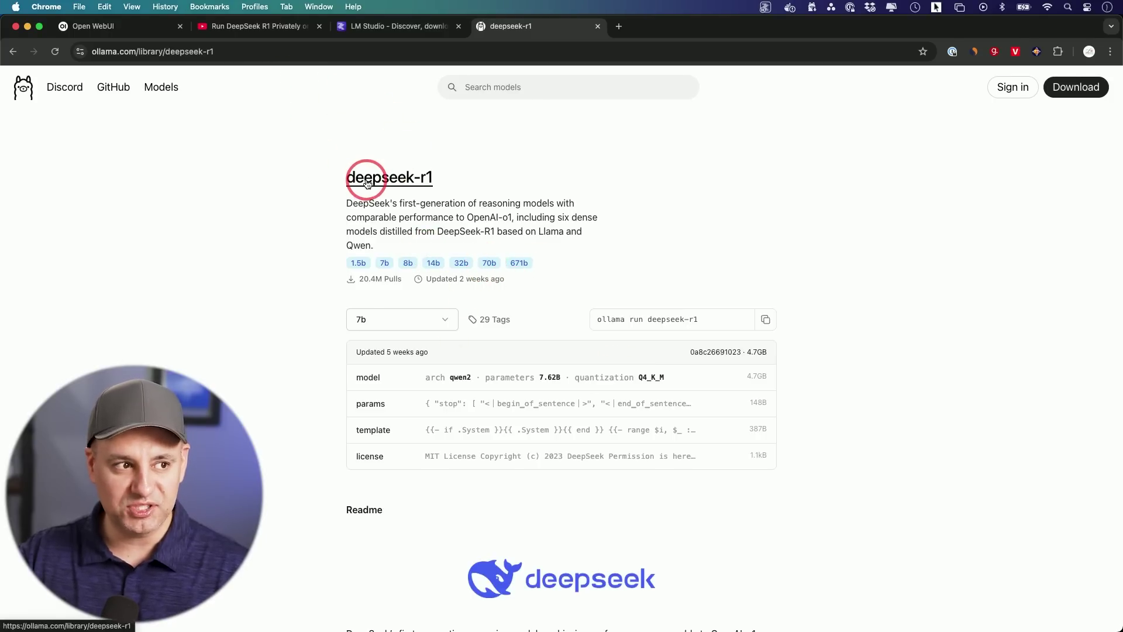
{"action": "left_click", "coordinate": [258, 28]}
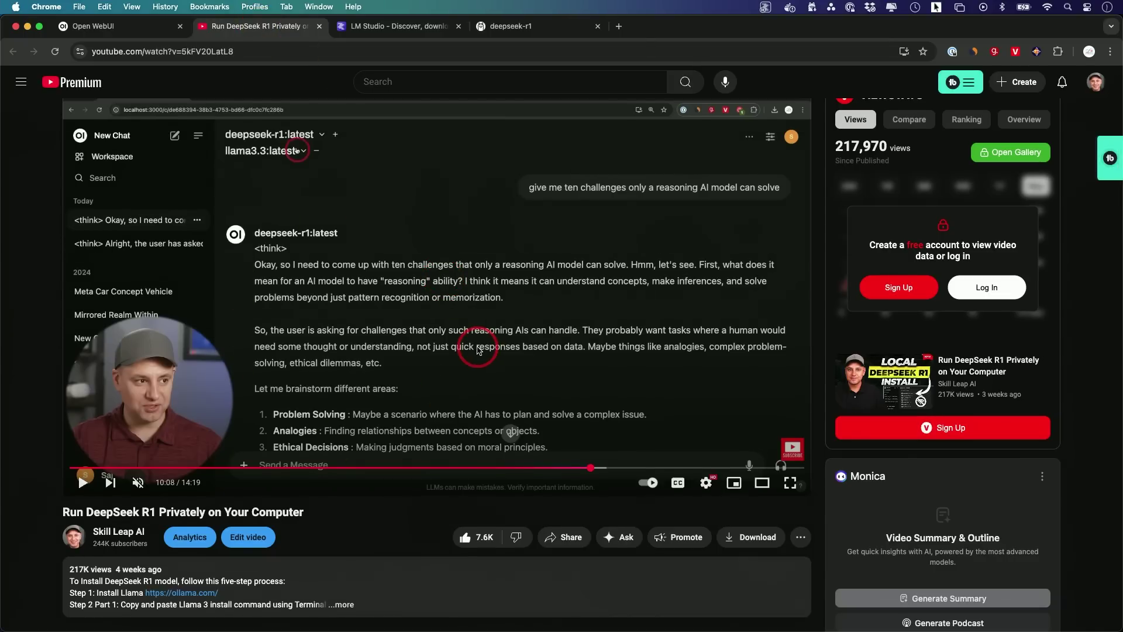
Step: Skim the 'Run DeepSeek R1 Privately on Your Computer' video page, then return to Open WebUI
{"action": "scroll", "coordinate": [479, 348], "scroll_direction": "down", "scroll_amount": 1}
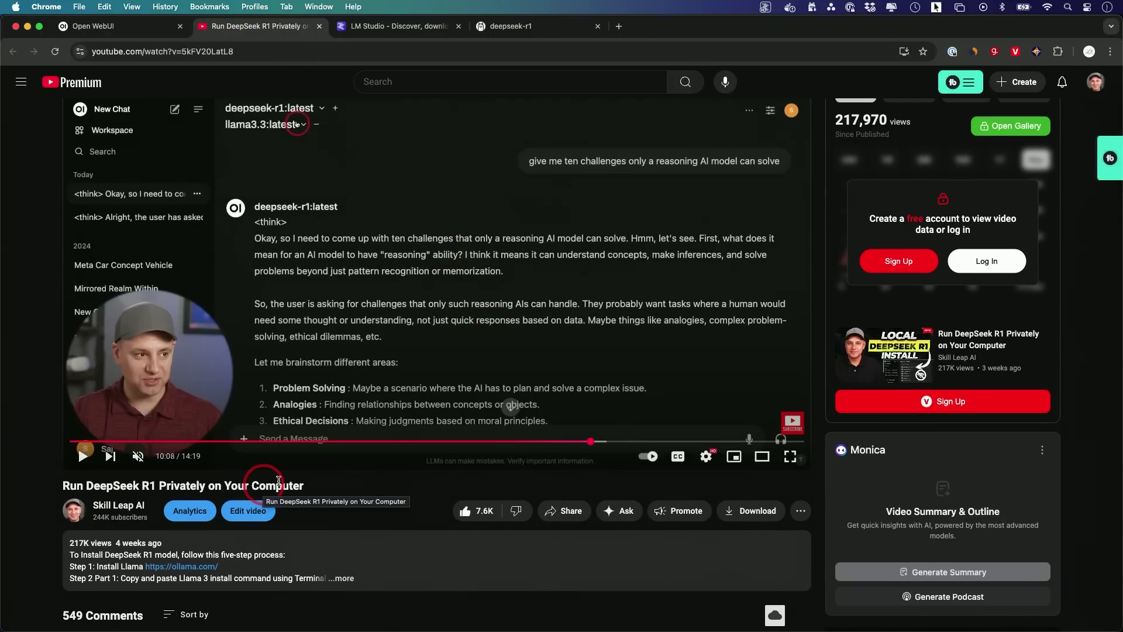
{"action": "left_click", "coordinate": [140, 27]}
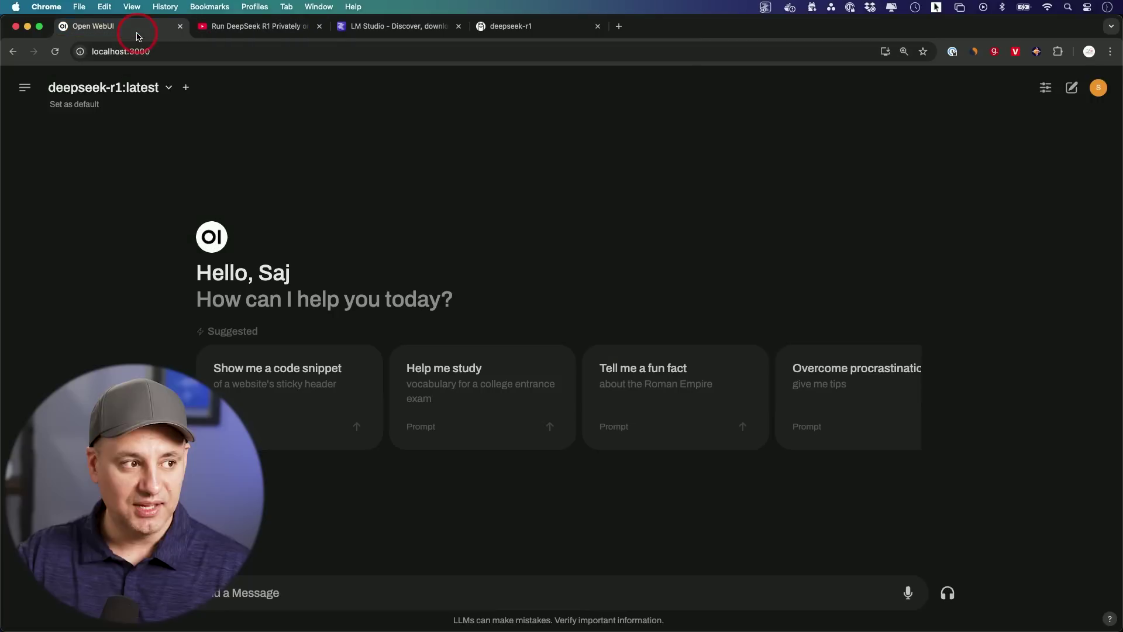
Step: Pair deepseek-r1:32b with llama3.2:latest and load the Help me study vocabulary prompt
{"action": "left_click", "coordinate": [133, 93]}
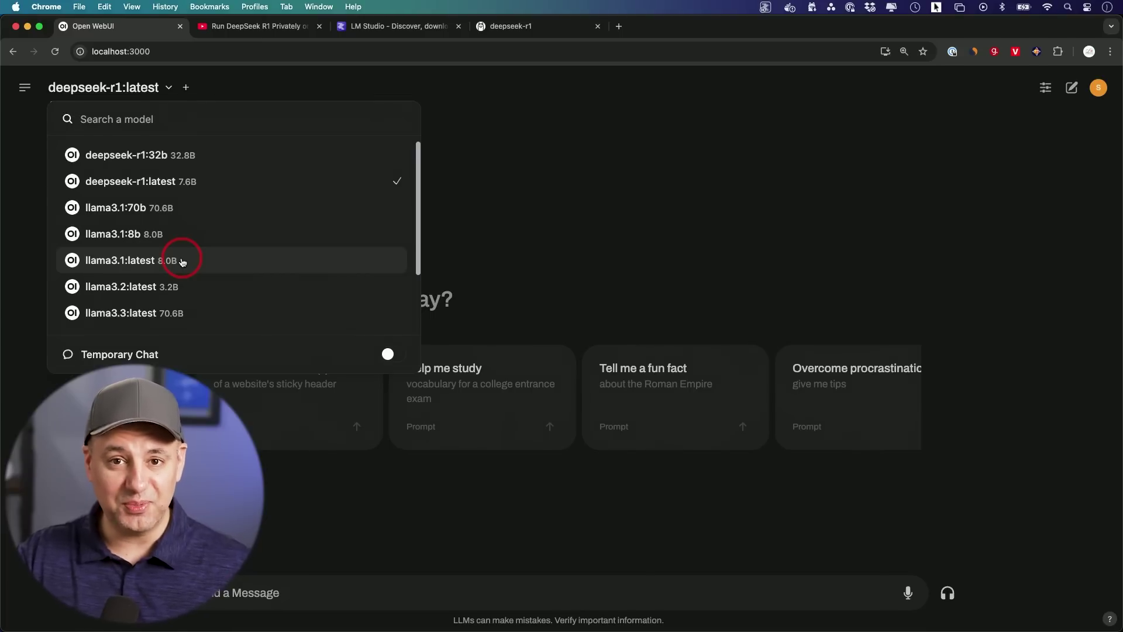
{"action": "left_click", "coordinate": [131, 155]}
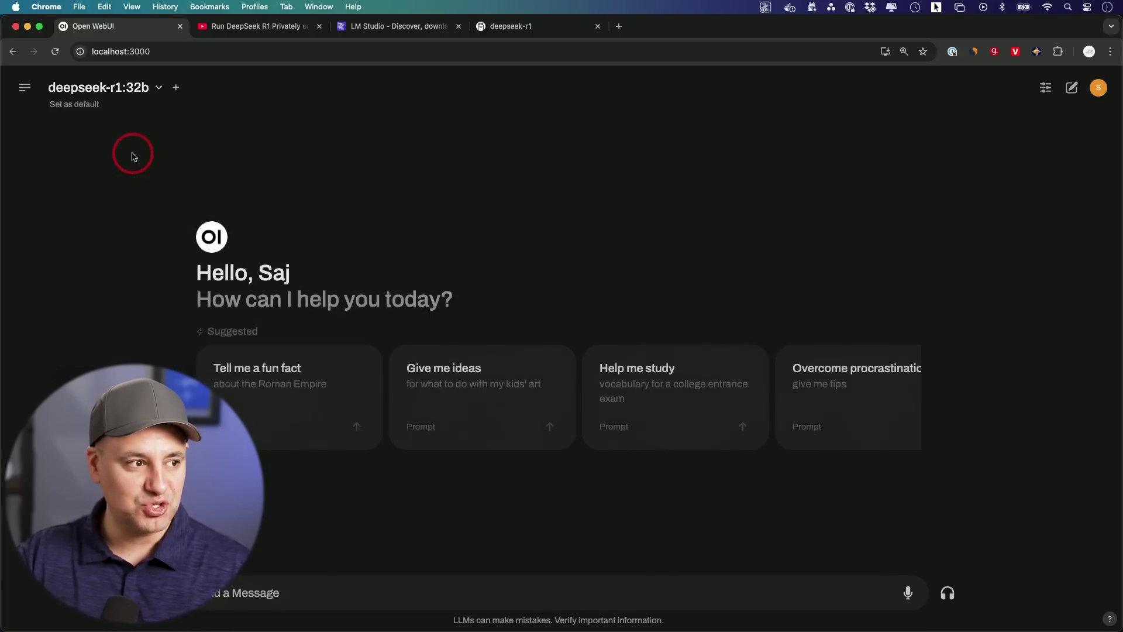
{"action": "left_click", "coordinate": [177, 87]}
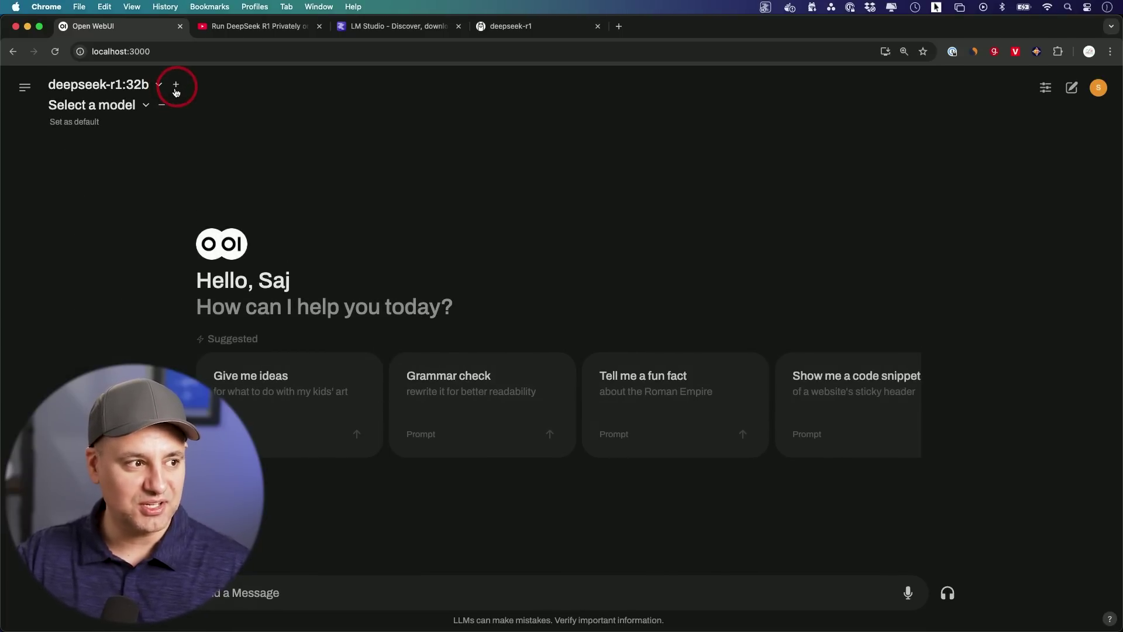
{"action": "left_click", "coordinate": [116, 107]}
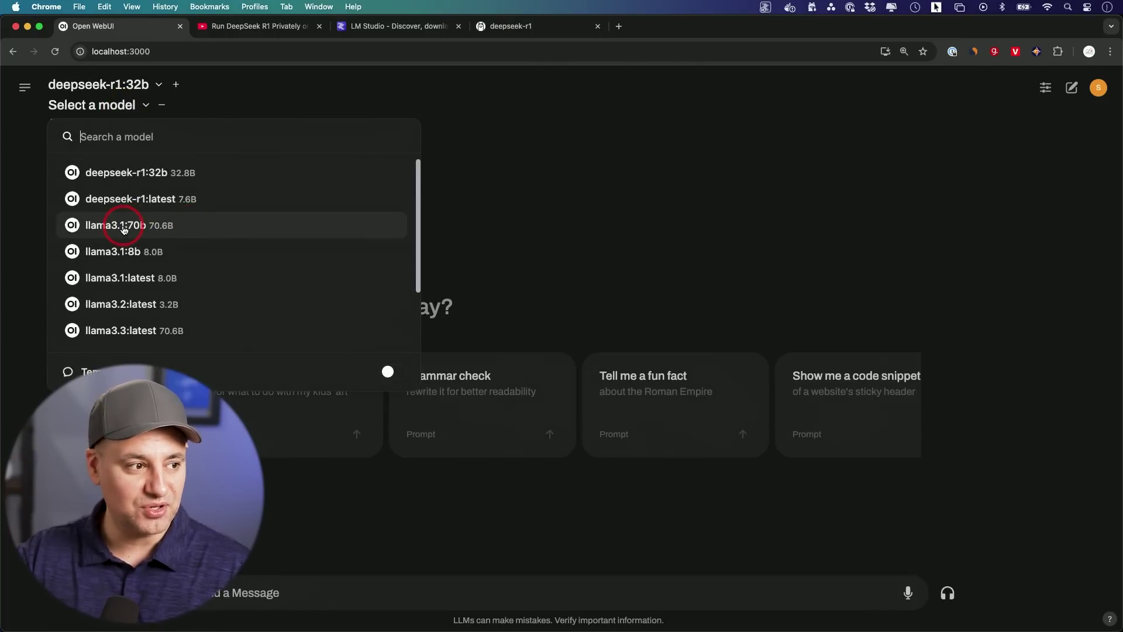
{"action": "scroll", "coordinate": [121, 263], "scroll_direction": "down", "scroll_amount": 1}
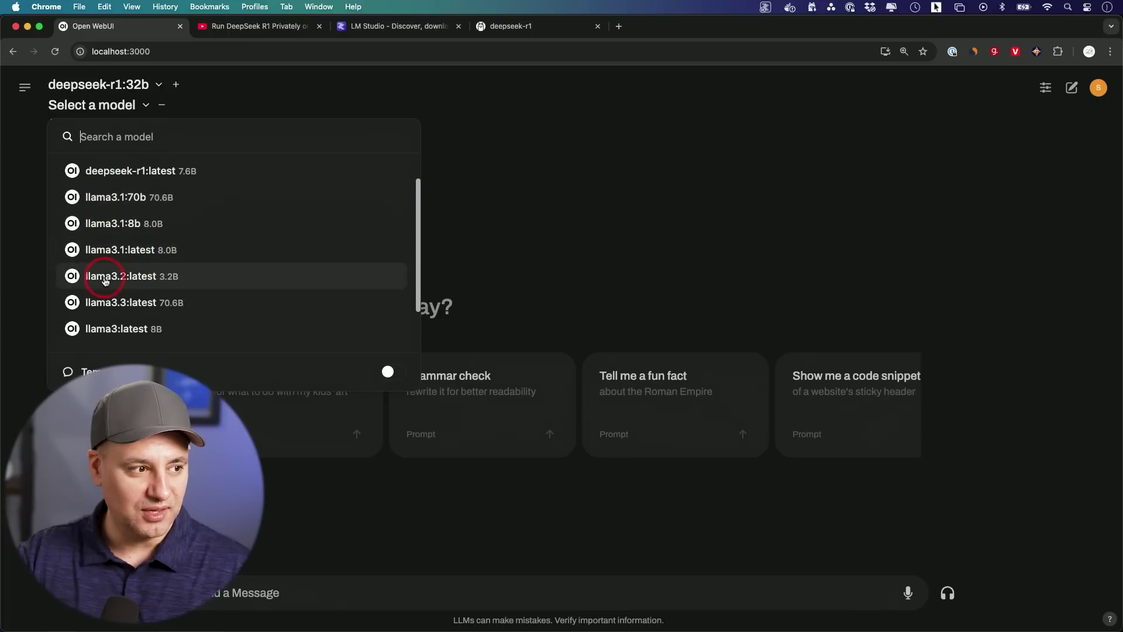
{"action": "left_click", "coordinate": [124, 277]}
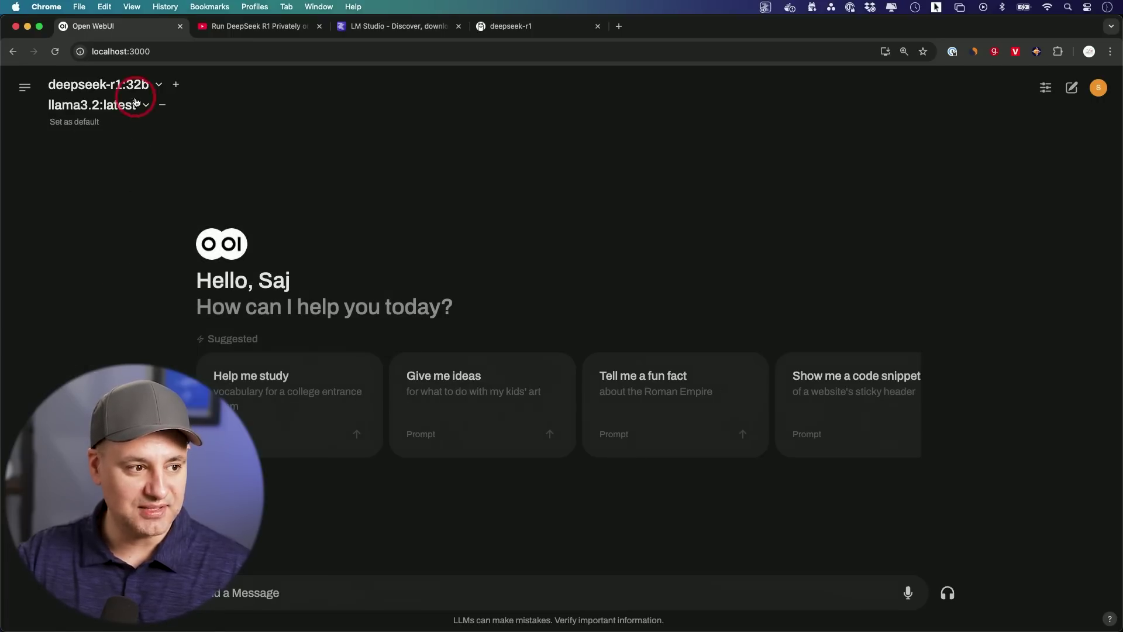
{"action": "left_click", "coordinate": [288, 415]}
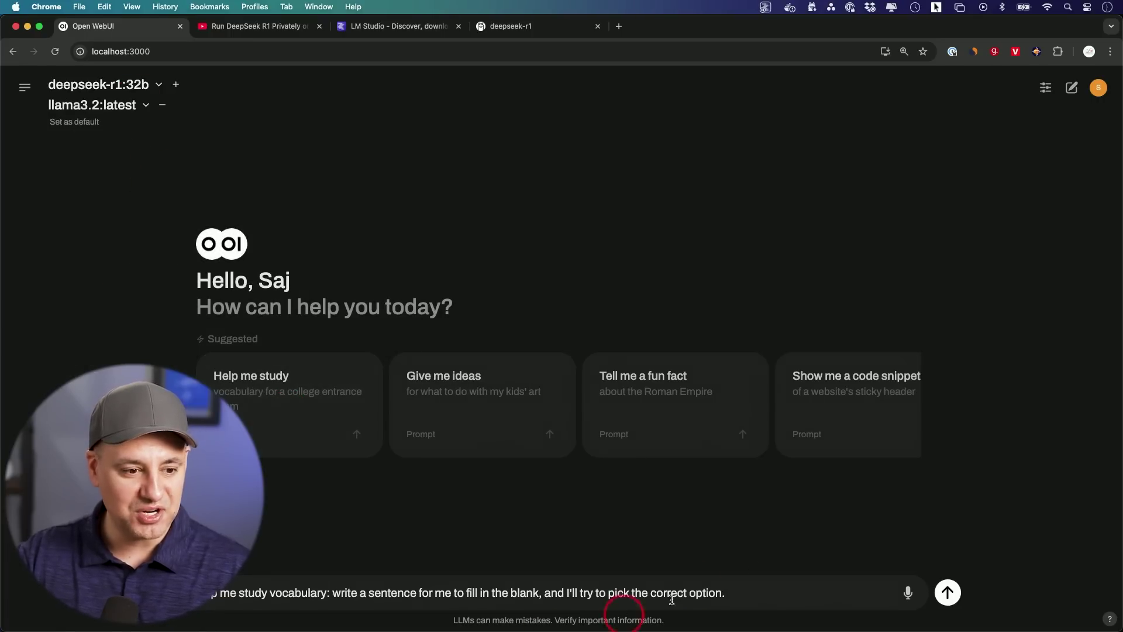
Step: Send the vocabulary prompt and read deepseek-r1's reasoning beside llama3.2's answer
{"action": "left_click", "coordinate": [947, 592]}
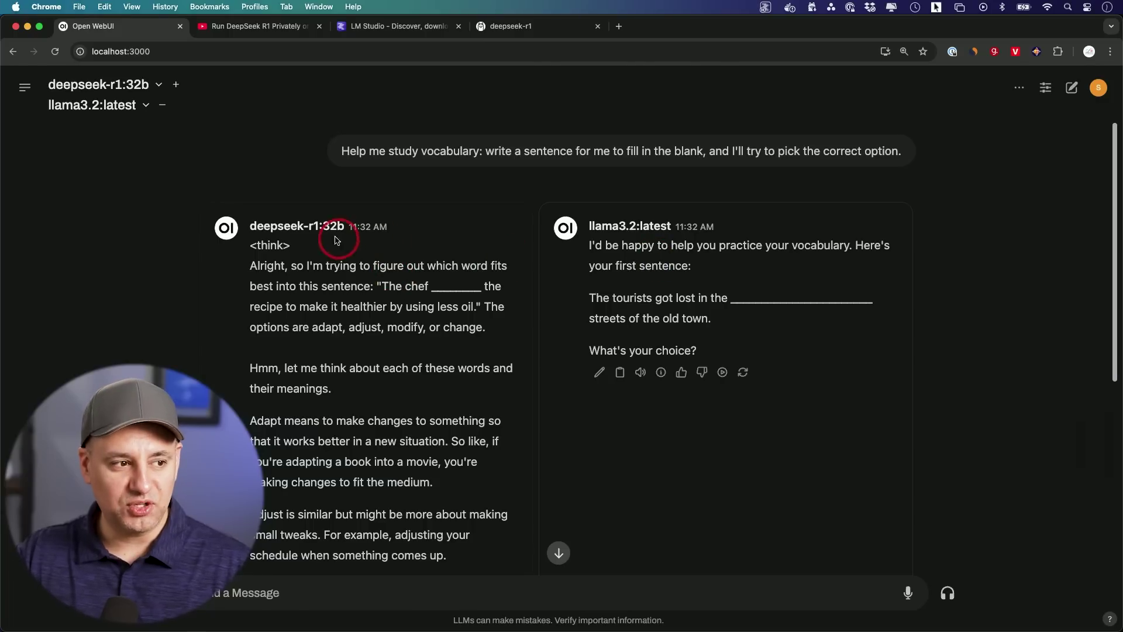
{"action": "left_click_drag", "start_coordinate": [253, 249], "coordinate": [459, 413]}
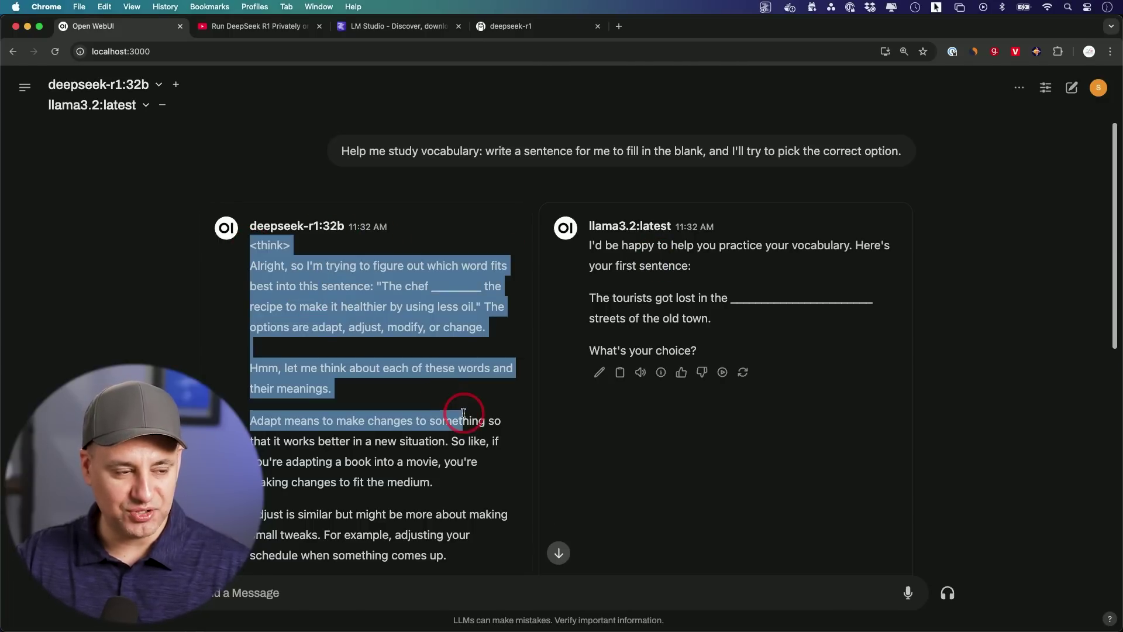
{"action": "scroll", "coordinate": [464, 413], "scroll_direction": "up", "scroll_amount": 3}
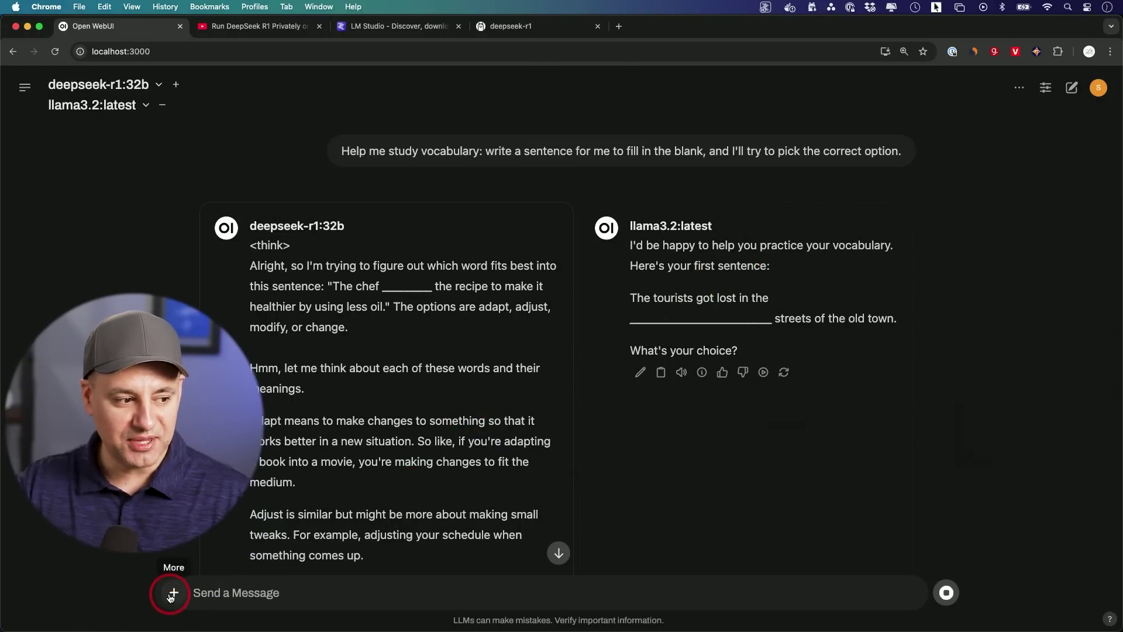
Step: Open and close the file attachment options and the chat history sidebar
{"action": "left_click", "coordinate": [171, 593]}
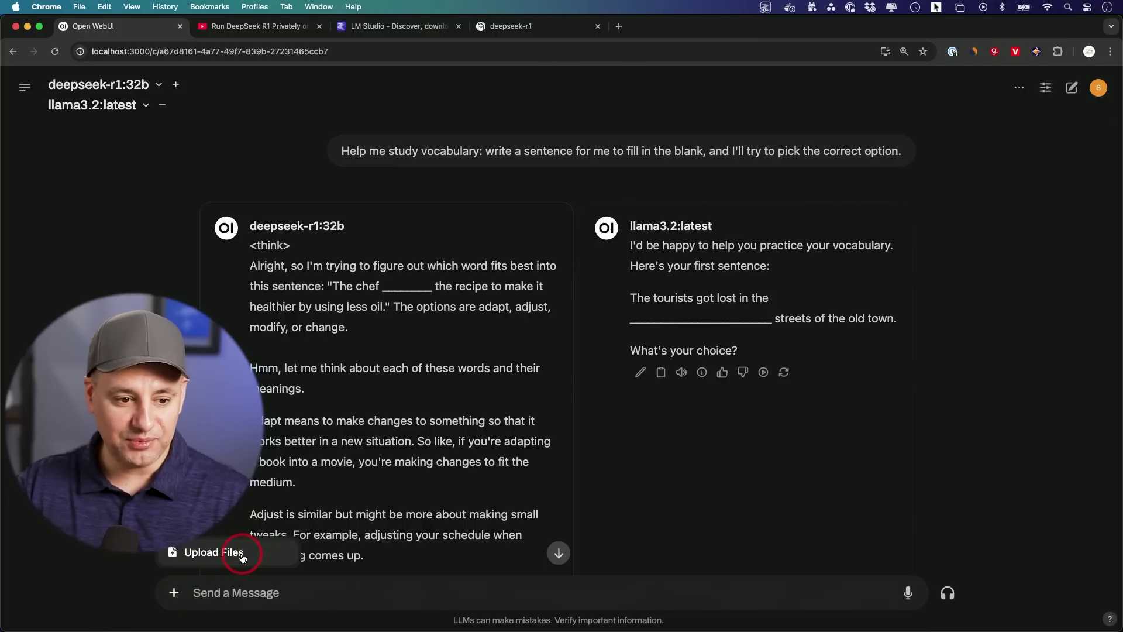
{"action": "left_click", "coordinate": [626, 474]}
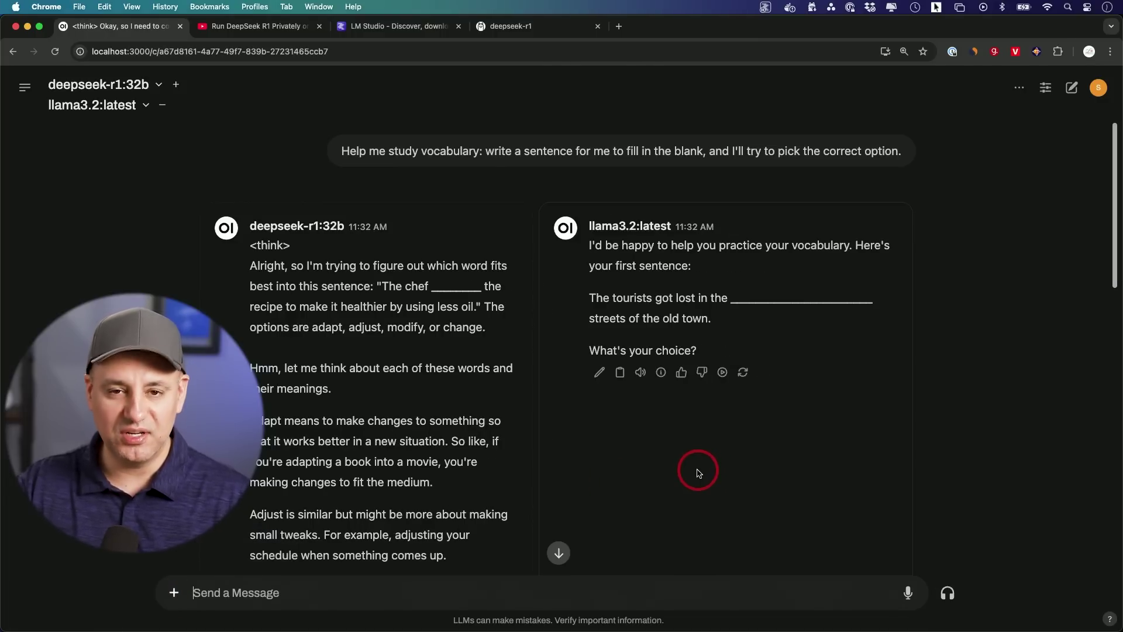
{"action": "left_click", "coordinate": [25, 94]}
{"action": "left_click", "coordinate": [163, 87]}
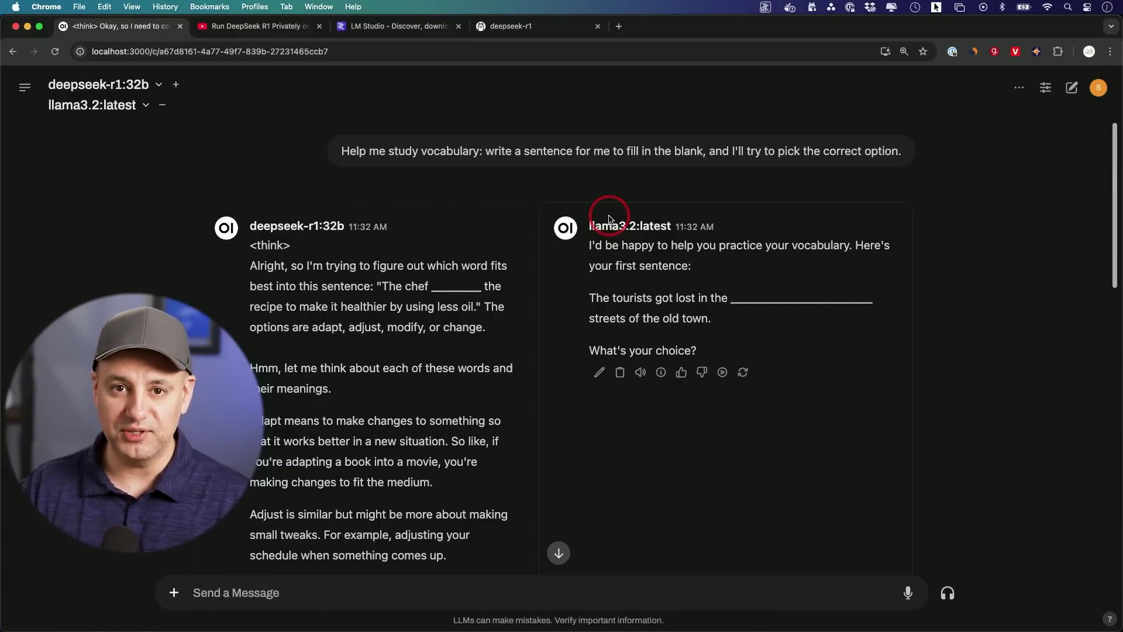
{"action": "key", "text": "super+3"}
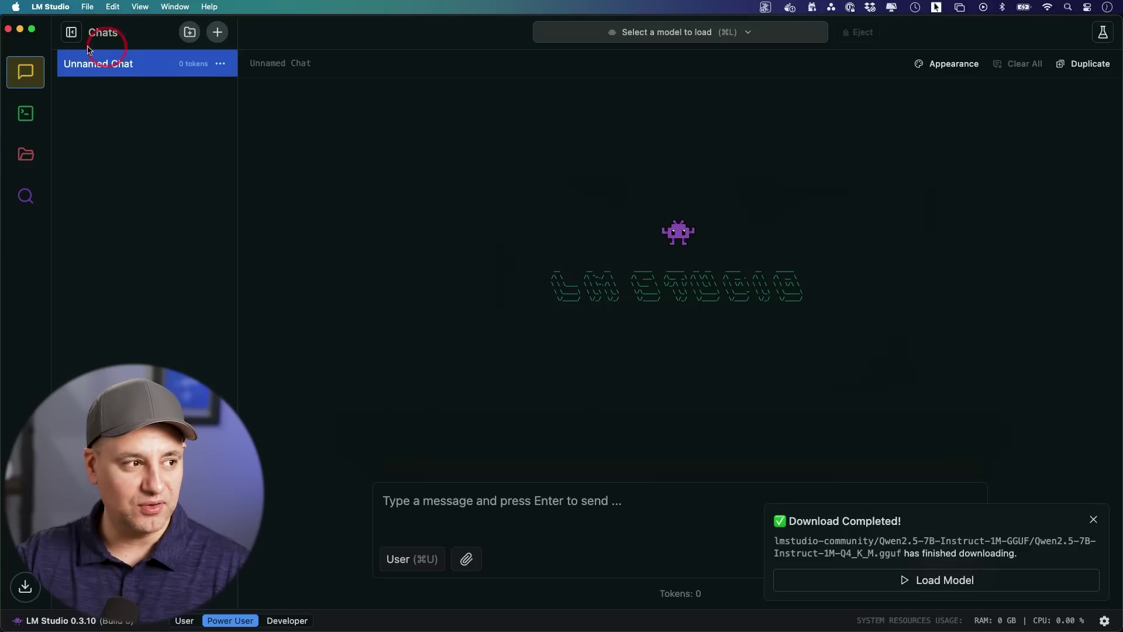
Step: Open the empty chat and look over downloaded models like DeepSeek R1 Distill Llama 8B without loading one
{"action": "left_click", "coordinate": [26, 78]}
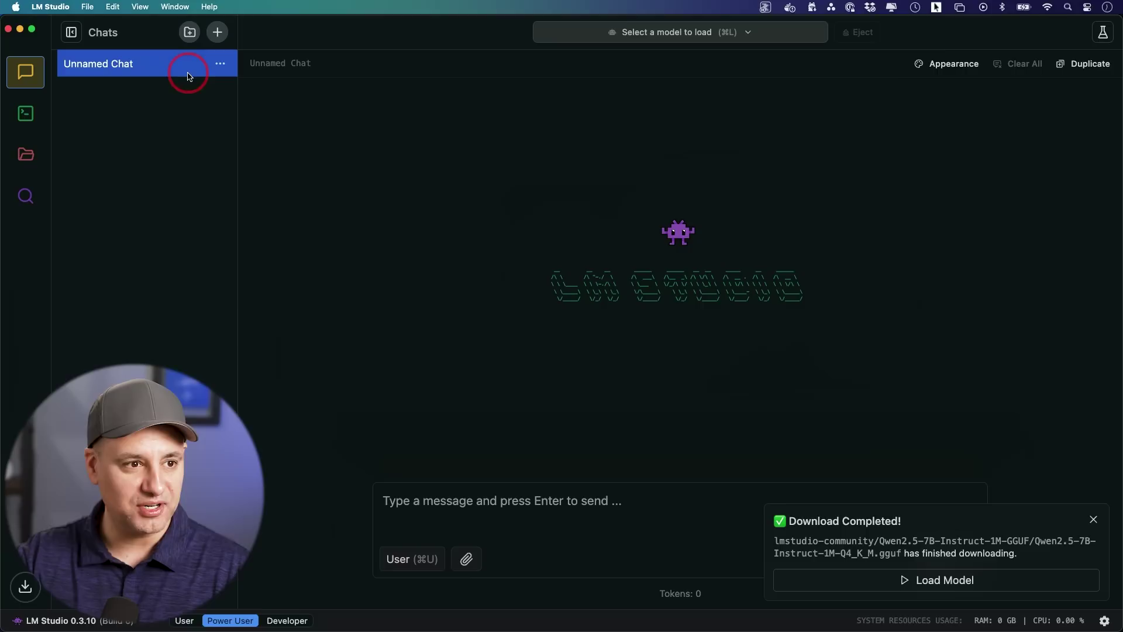
{"action": "left_click", "coordinate": [662, 33]}
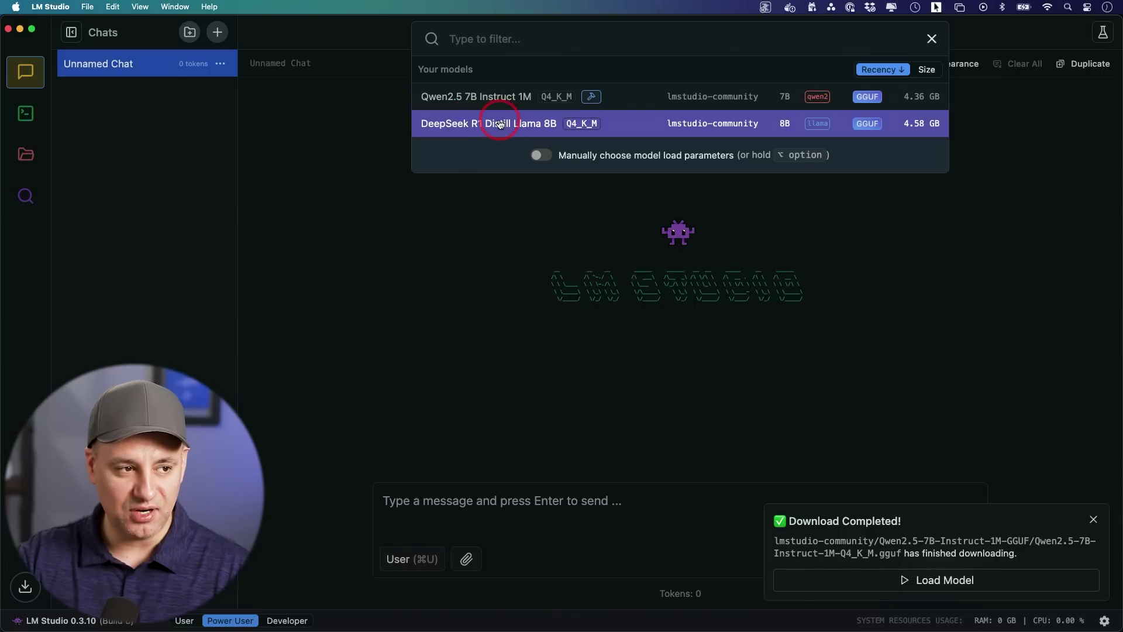
{"action": "left_click", "coordinate": [361, 110]}
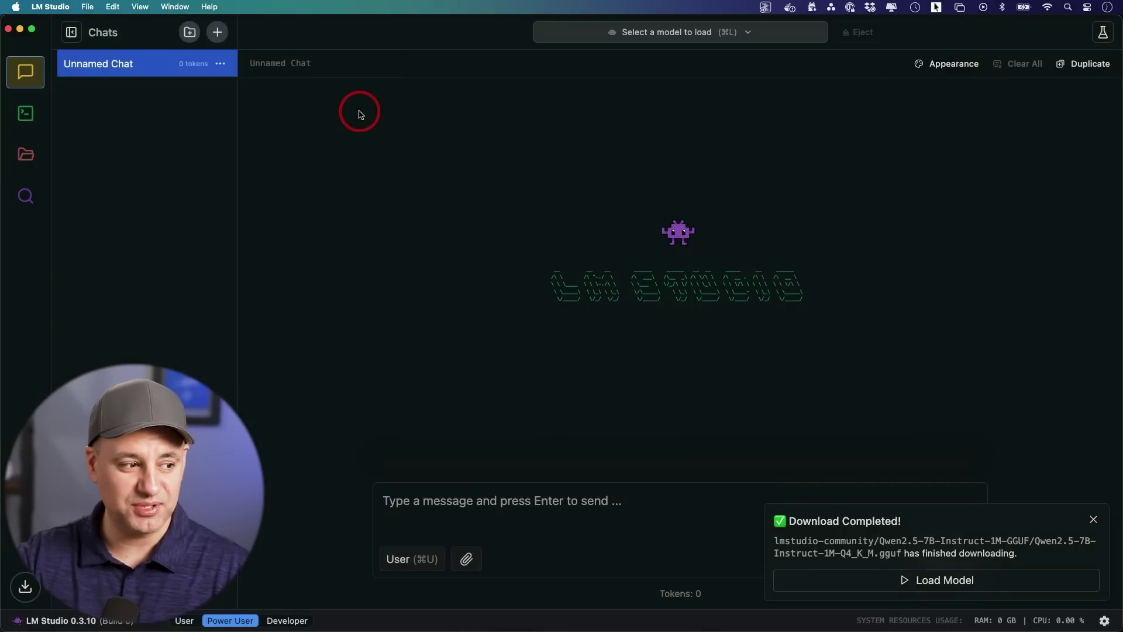
{"action": "left_click", "coordinate": [27, 195]}
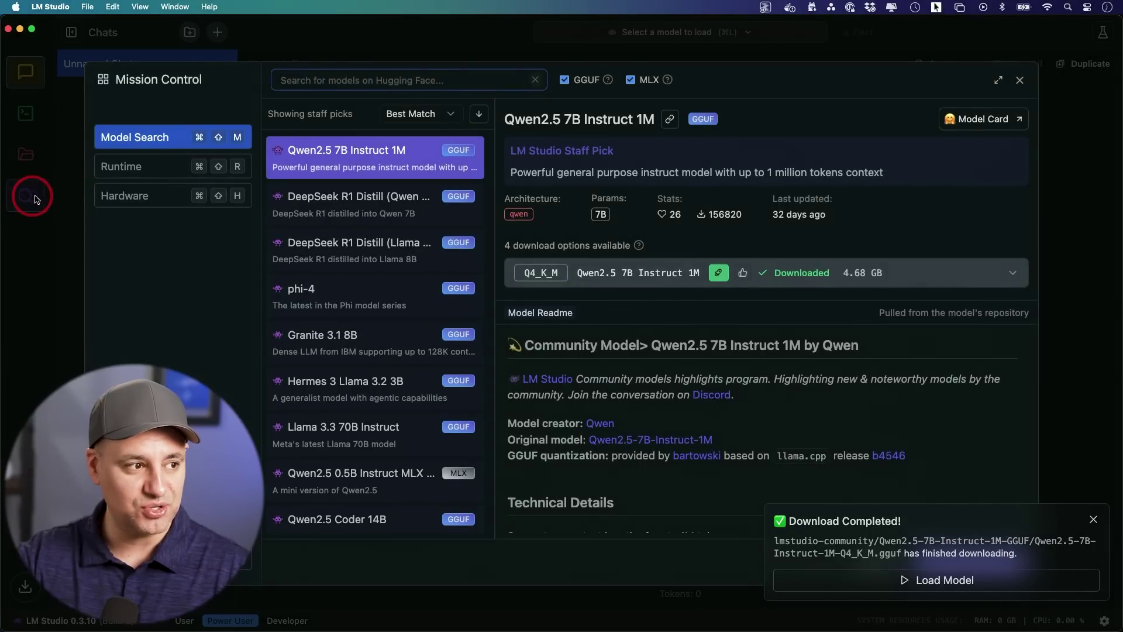
Step: Browse the staff-pick models, viewing phi-4 and Llama 3.3 70B Instruct details
{"action": "left_click", "coordinate": [133, 138]}
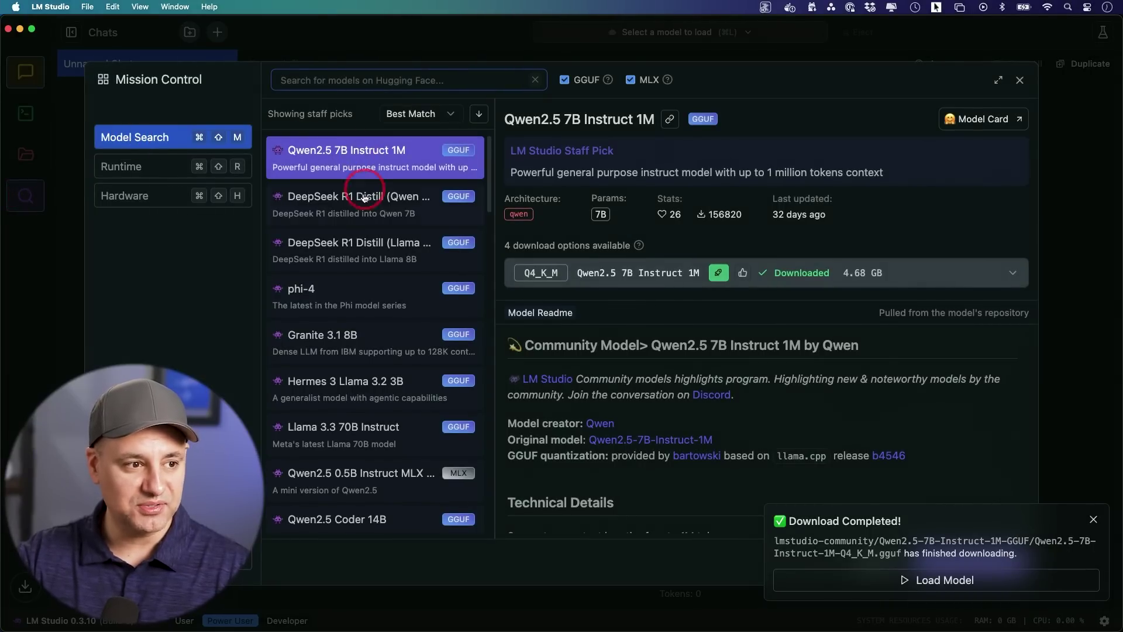
{"action": "scroll", "coordinate": [362, 196], "scroll_direction": "down", "scroll_amount": 10}
{"action": "scroll", "coordinate": [362, 198], "scroll_direction": "down", "scroll_amount": 5}
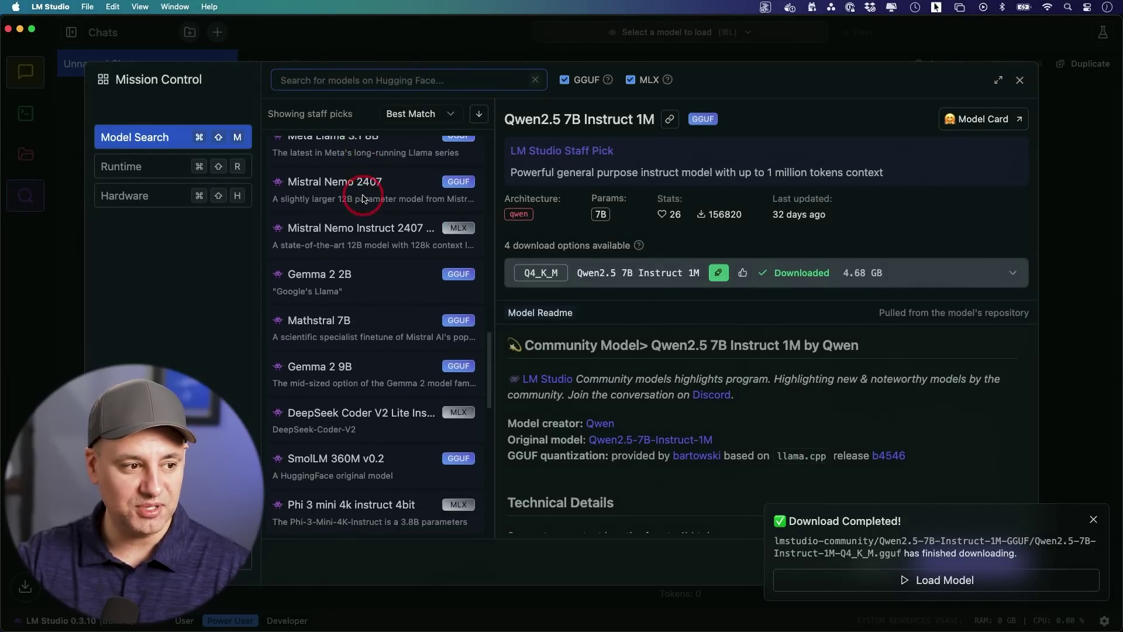
{"action": "scroll", "coordinate": [365, 198], "scroll_direction": "up", "scroll_amount": 15}
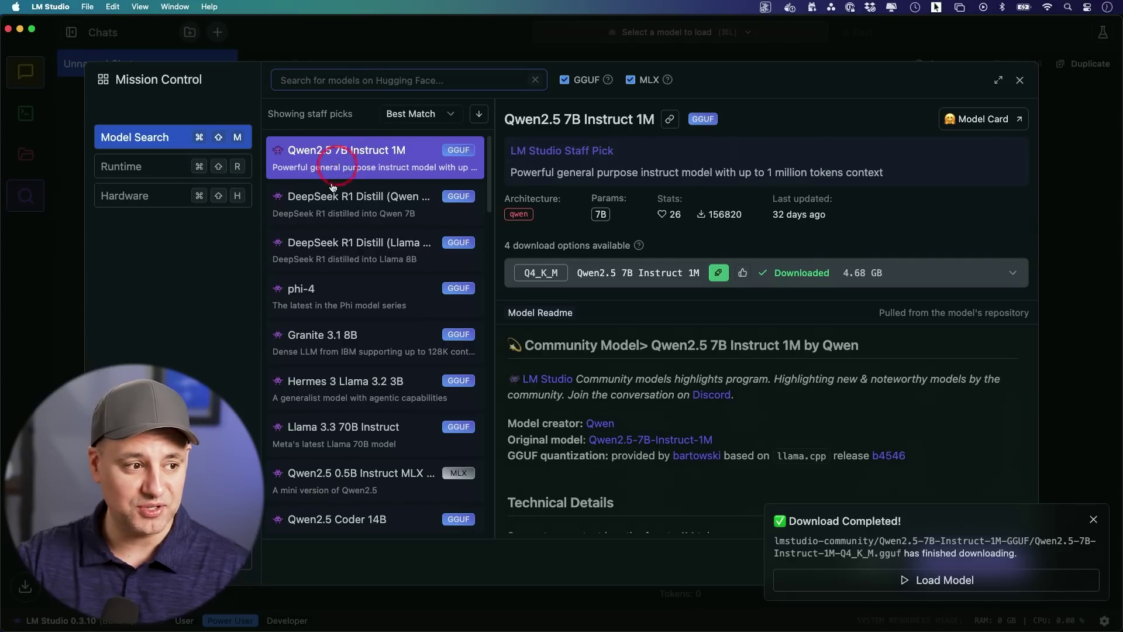
{"action": "left_click", "coordinate": [297, 302]}
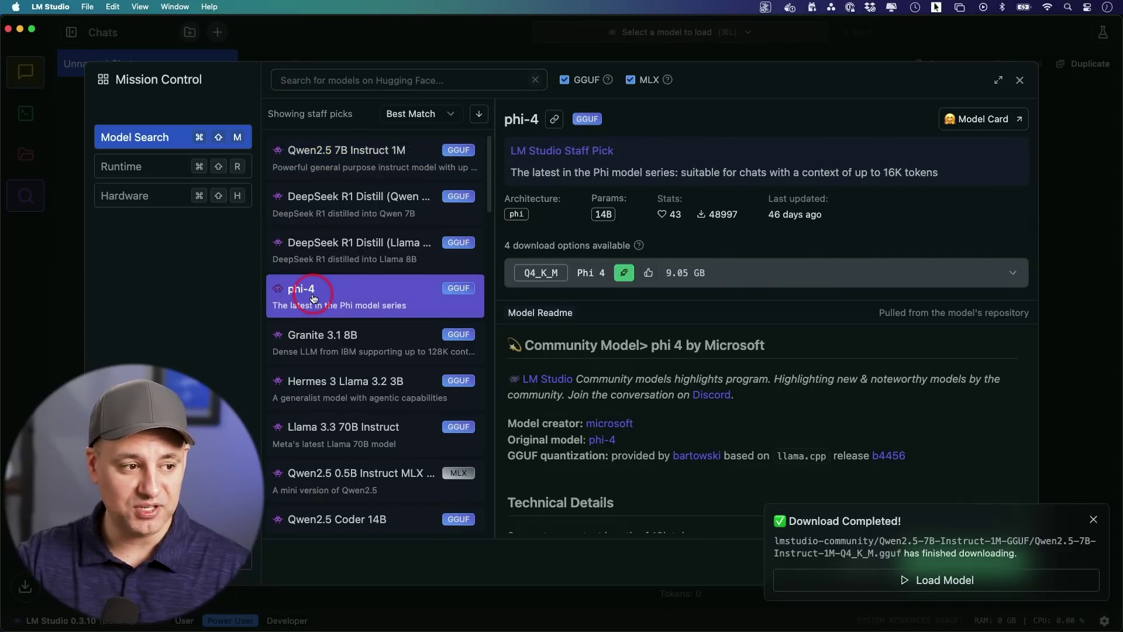
{"action": "left_click", "coordinate": [317, 435]}
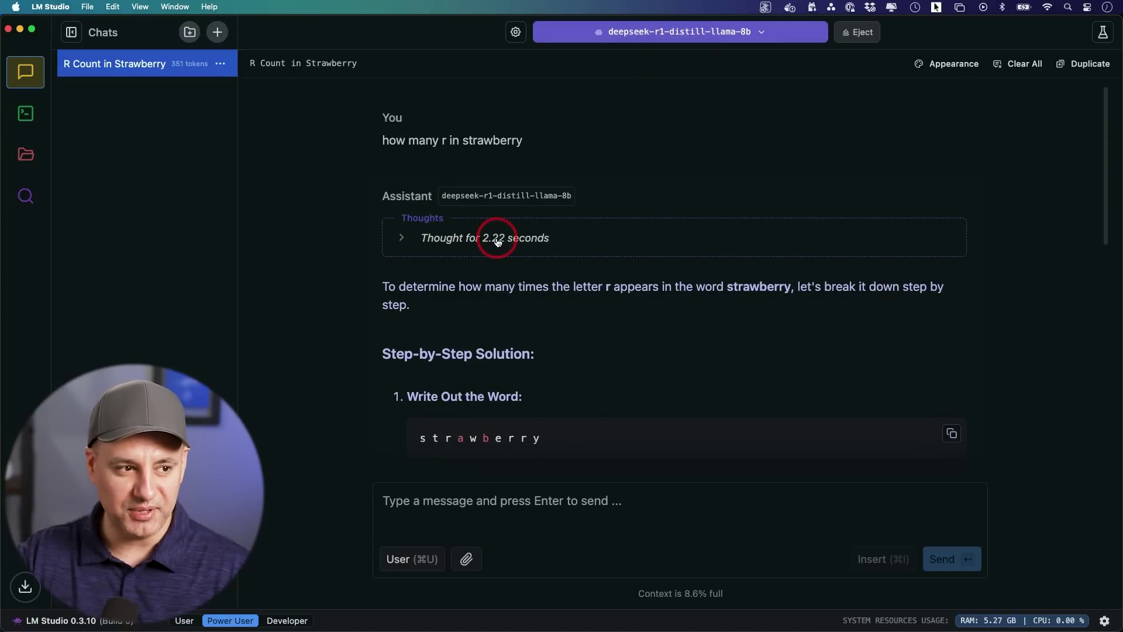
Step: Copy the strawberry answer ending in boxed 3 and read the File Attachments and RAG explainer
{"action": "scroll", "coordinate": [496, 241], "scroll_direction": "down", "scroll_amount": 3}
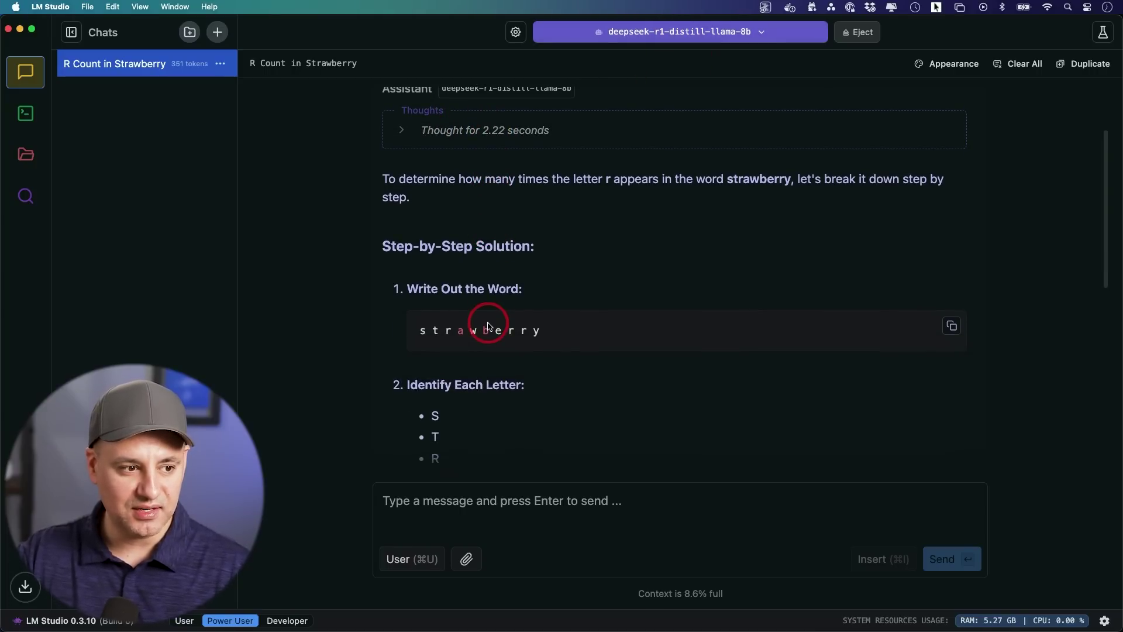
{"action": "scroll", "coordinate": [488, 326], "scroll_direction": "down", "scroll_amount": 10}
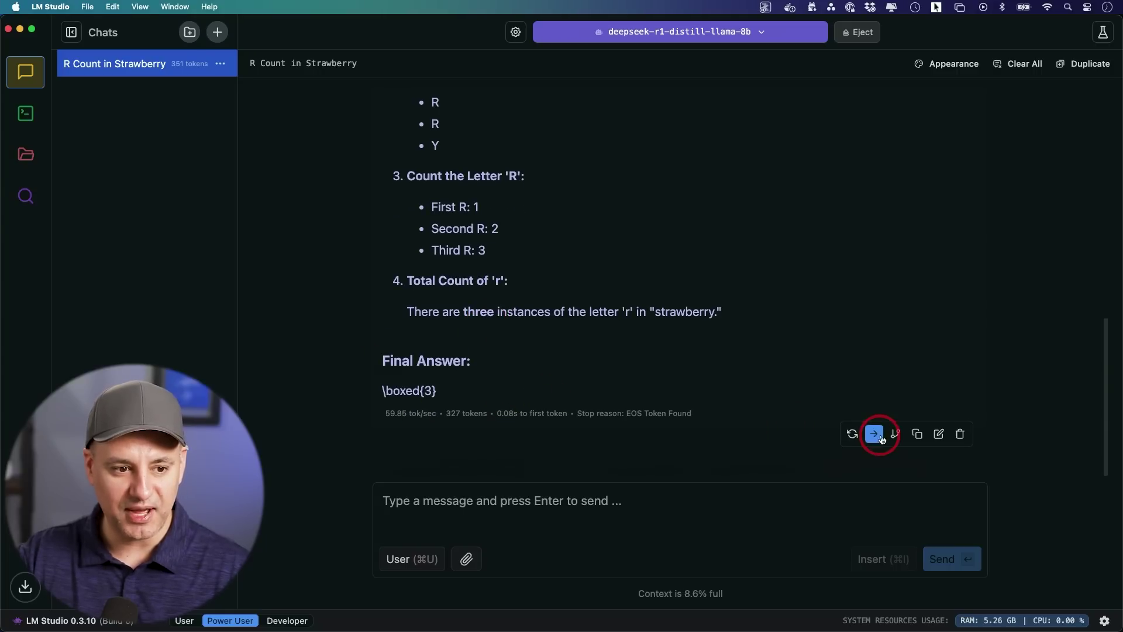
{"action": "left_click", "coordinate": [917, 435]}
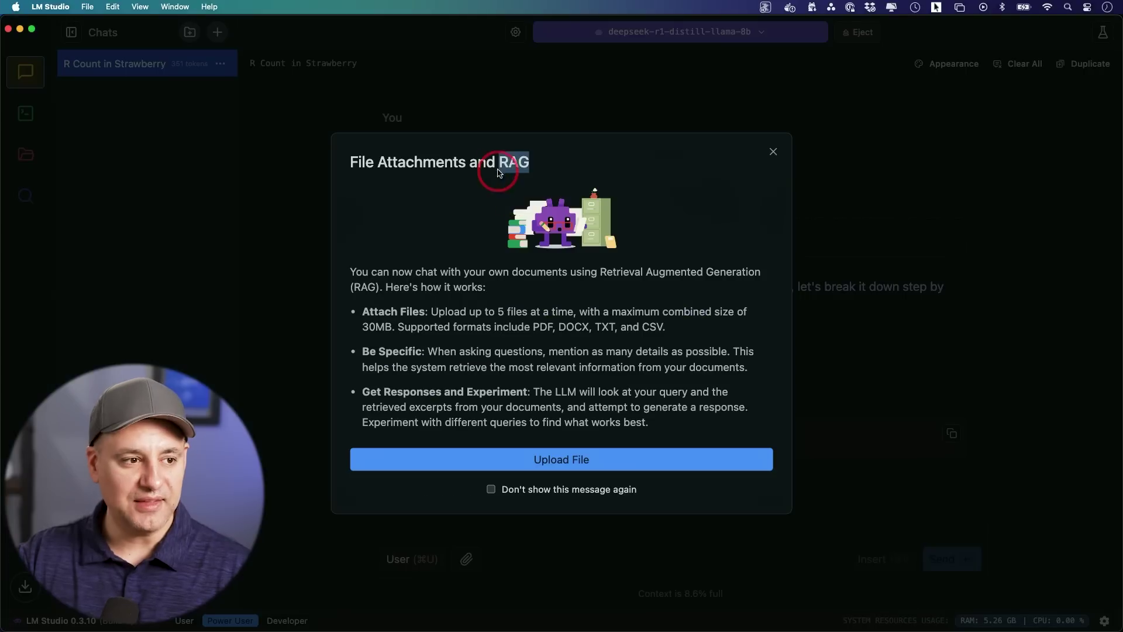
{"action": "left_click_drag", "start_coordinate": [498, 172], "coordinate": [524, 164]}
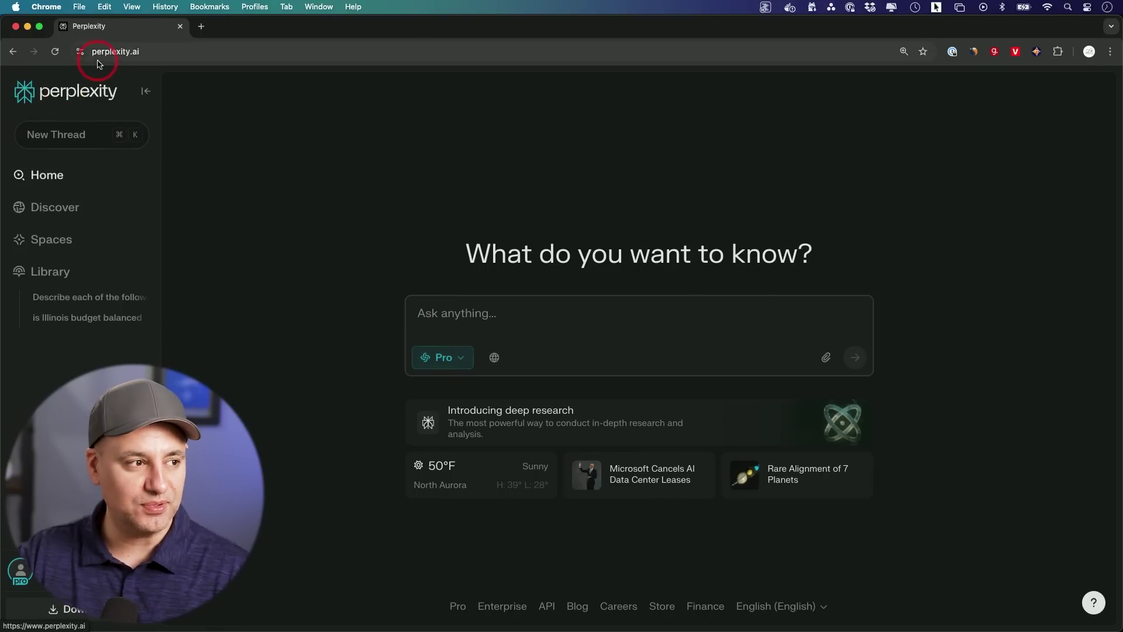
Step: Switch Perplexity's search mode to Reasoning with R1 and confirm it is selected
{"action": "left_click", "coordinate": [457, 364]}
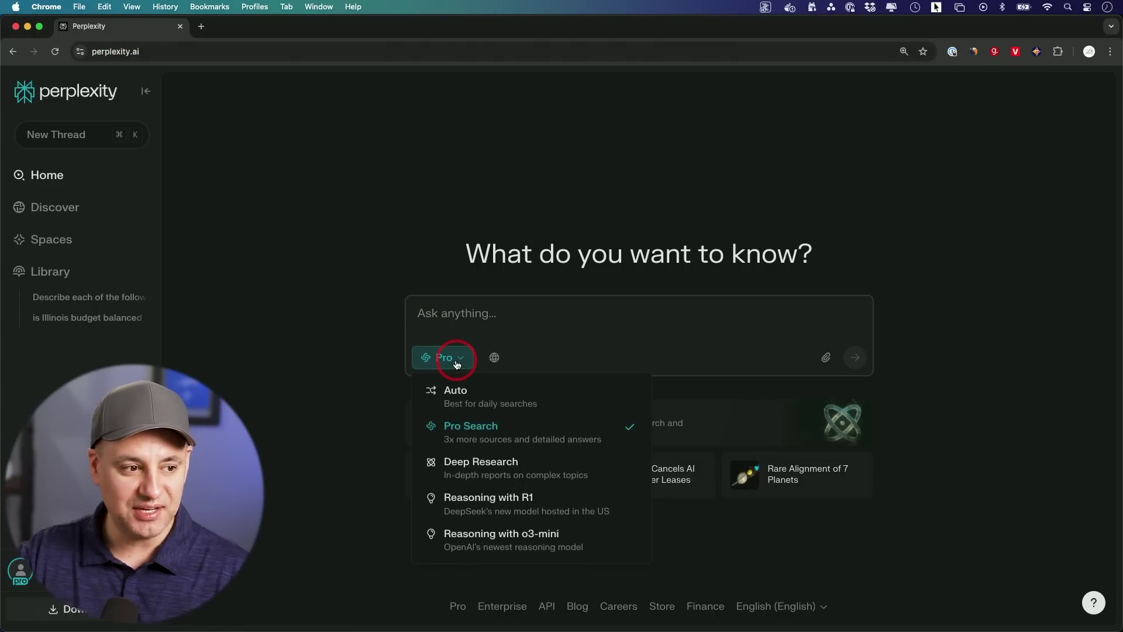
{"action": "left_click", "coordinate": [490, 507]}
{"action": "left_click", "coordinate": [514, 352]}
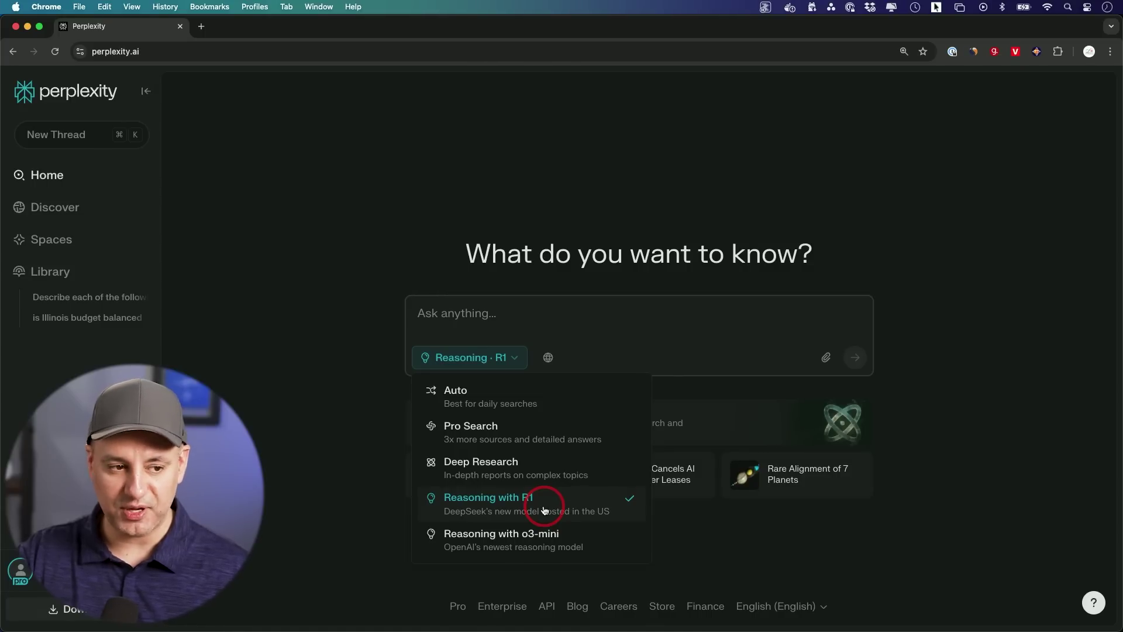
{"action": "left_click", "coordinate": [442, 316]}
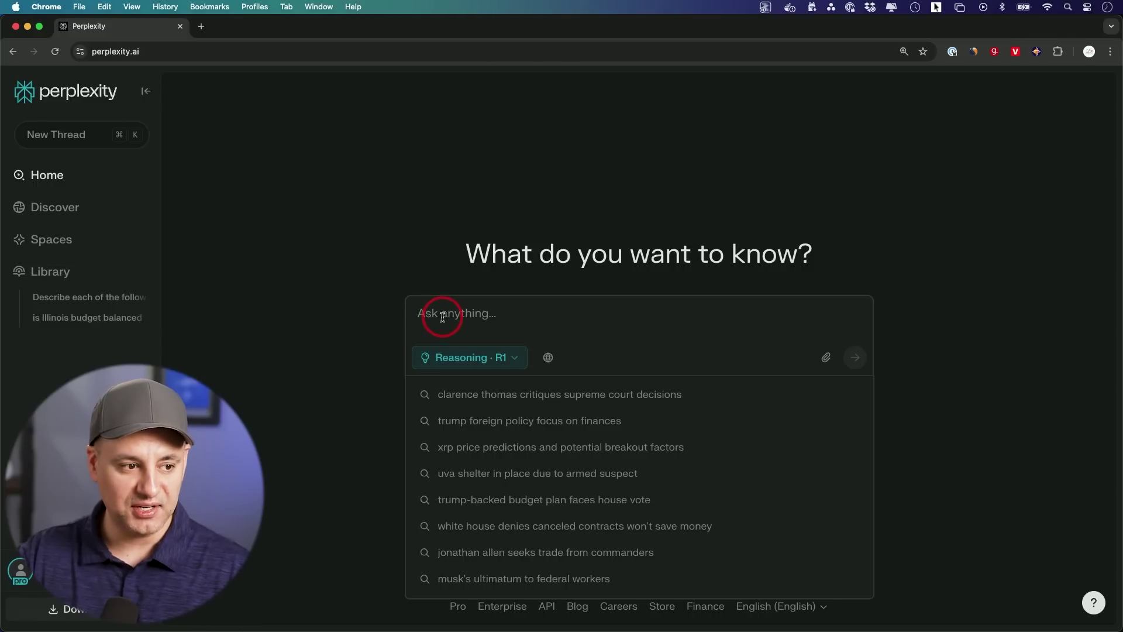
{"action": "left_click", "coordinate": [344, 318]}
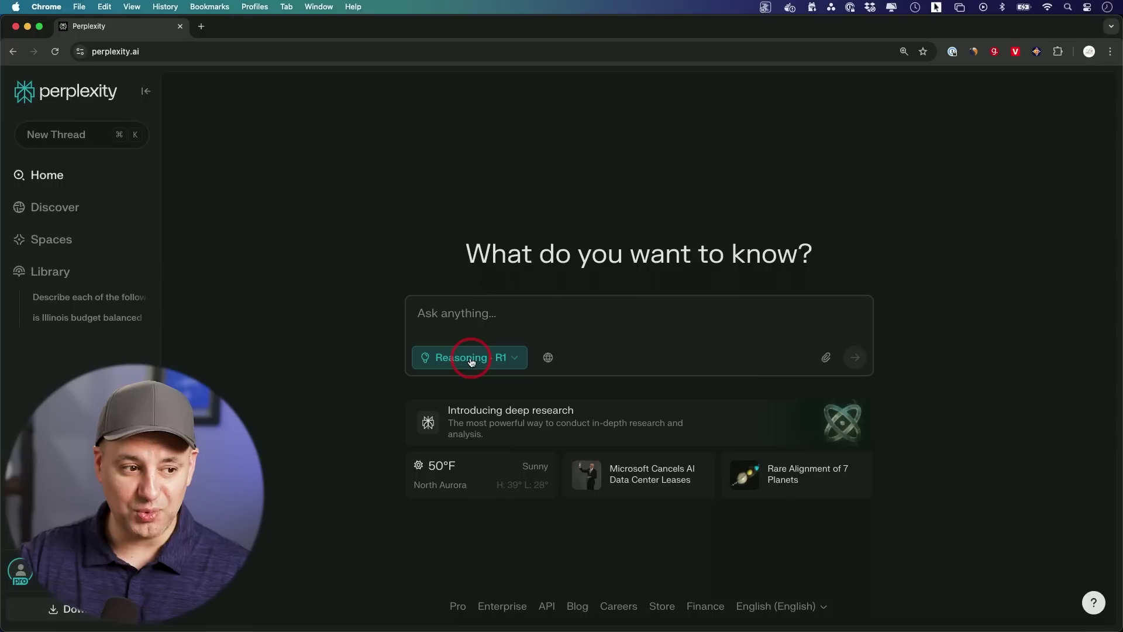
Step: Ask R1 'is claude 3.7 better than deepseek r1' and review its answer
{"action": "key", "text": "super+v"}
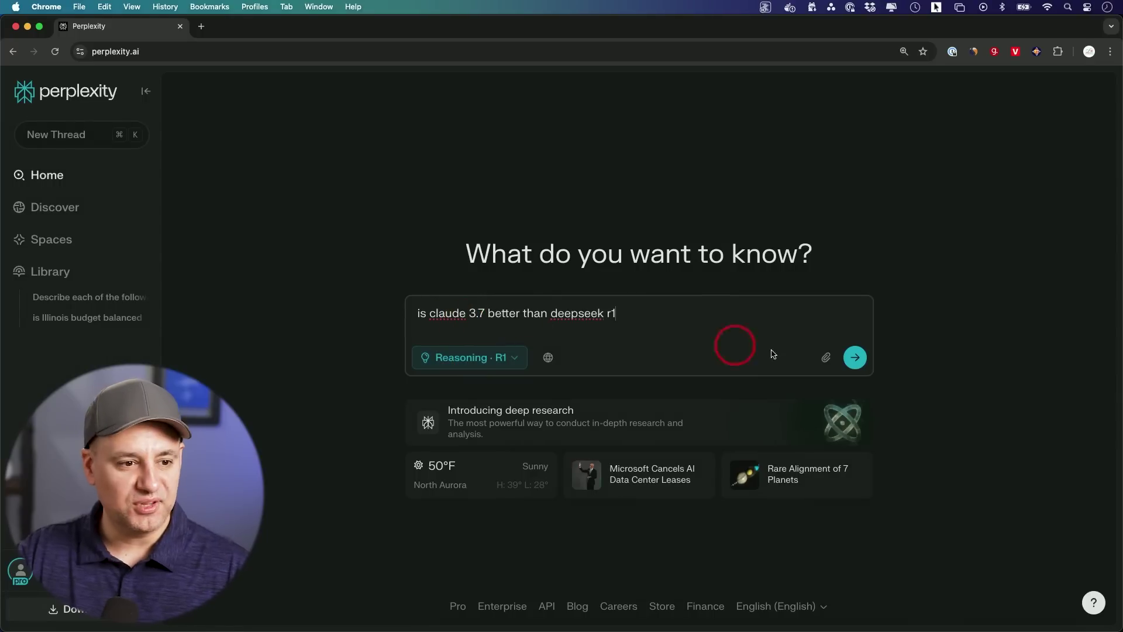
{"action": "left_click", "coordinate": [854, 358]}
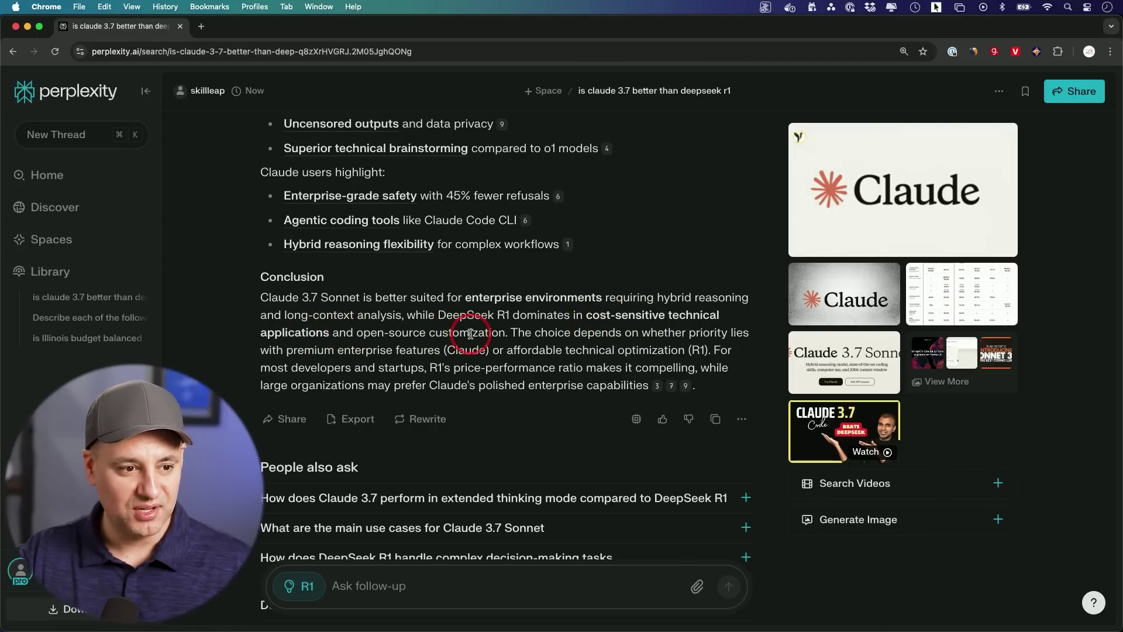
{"action": "scroll", "coordinate": [470, 334], "scroll_direction": "down", "scroll_amount": 3}
{"action": "left_click", "coordinate": [299, 586]}
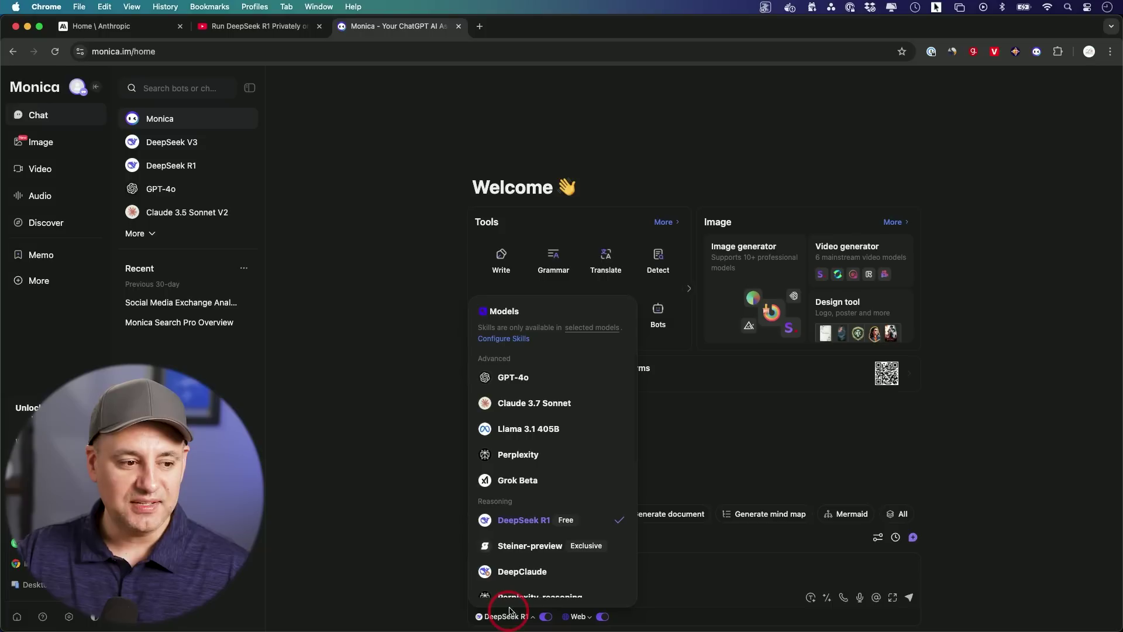
Step: Scroll down the R1 answer to check the follow-up question mode
{"action": "scroll", "coordinate": [553, 526], "scroll_direction": "down", "scroll_amount": 2}
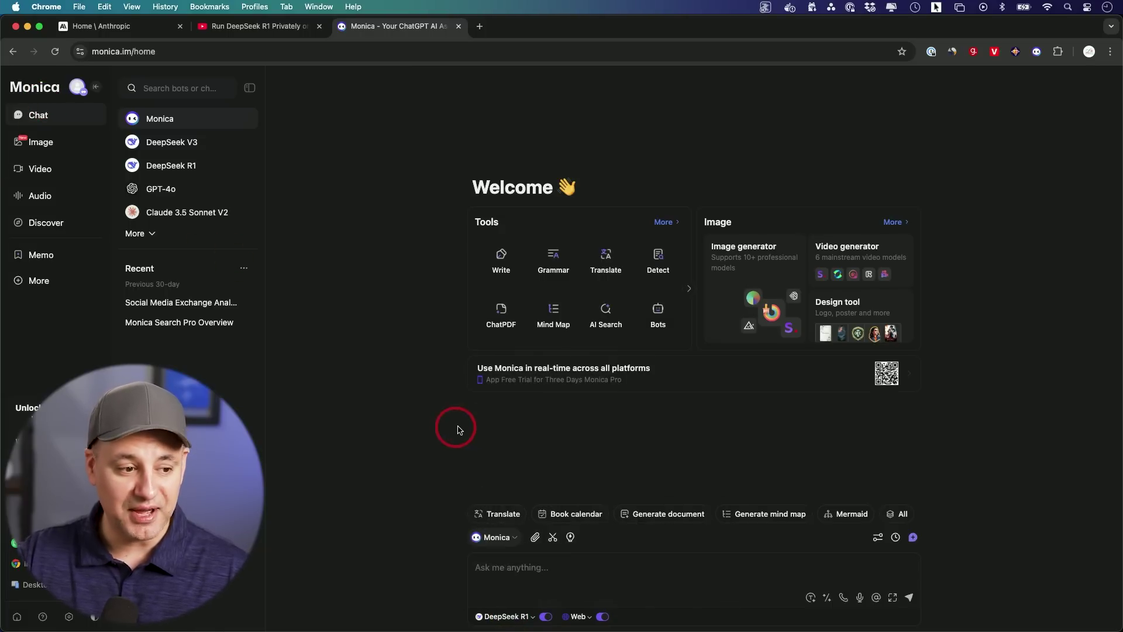
Step: Browse Monica's chat model list under the DeepSeek R1 selector, then go to the Image tools page
{"action": "left_click", "coordinate": [502, 615]}
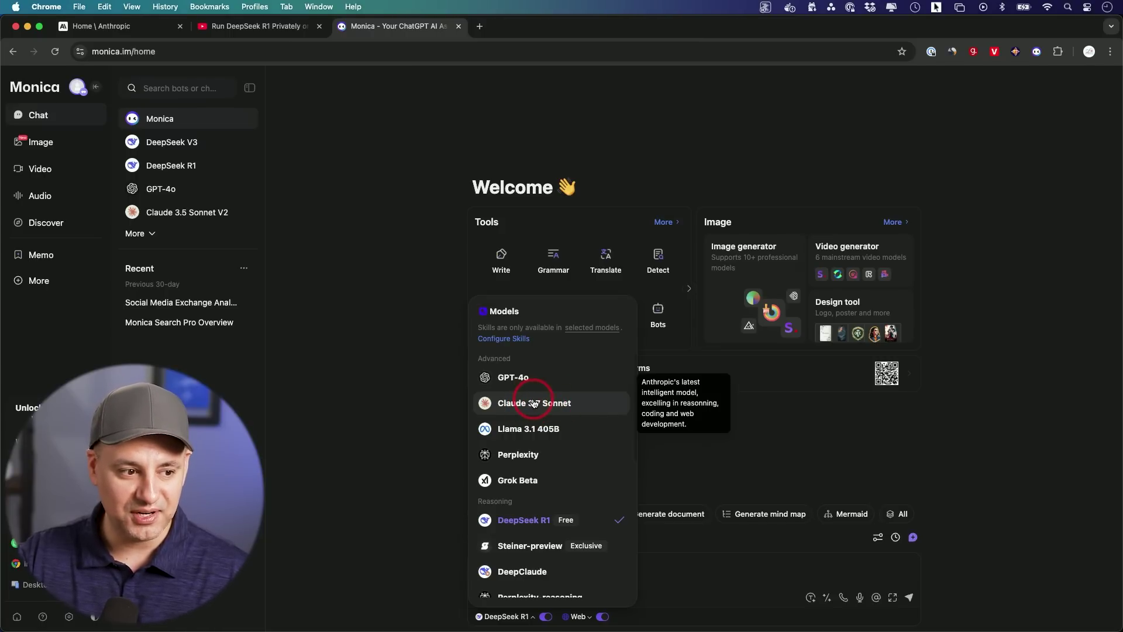
{"action": "scroll", "coordinate": [533, 409], "scroll_direction": "down", "scroll_amount": 5}
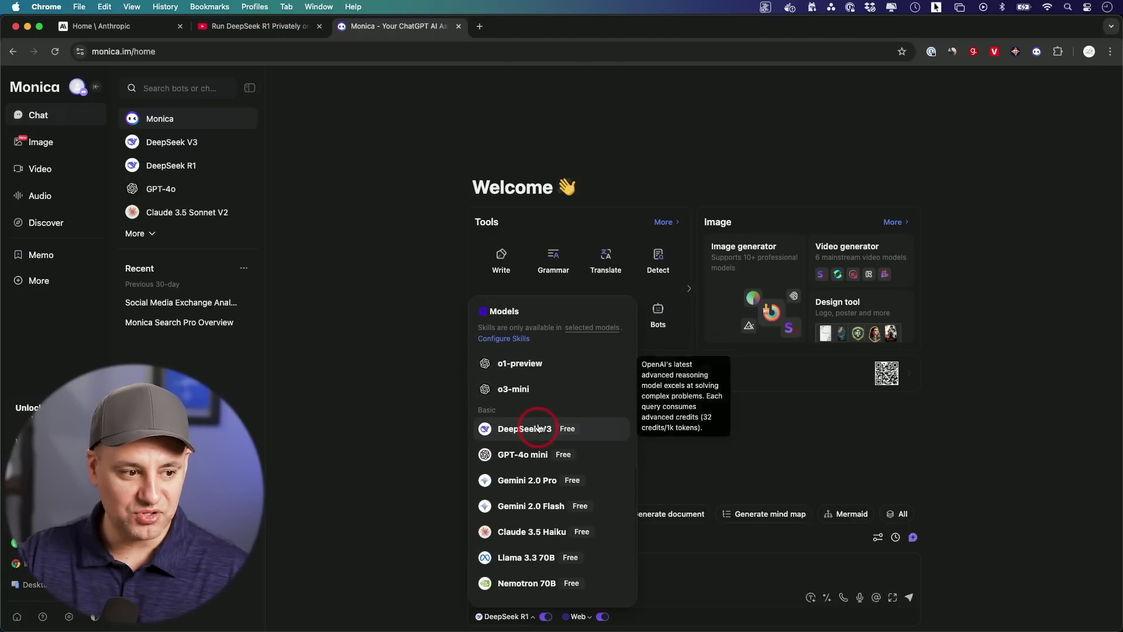
{"action": "scroll", "coordinate": [537, 427], "scroll_direction": "down", "scroll_amount": 1}
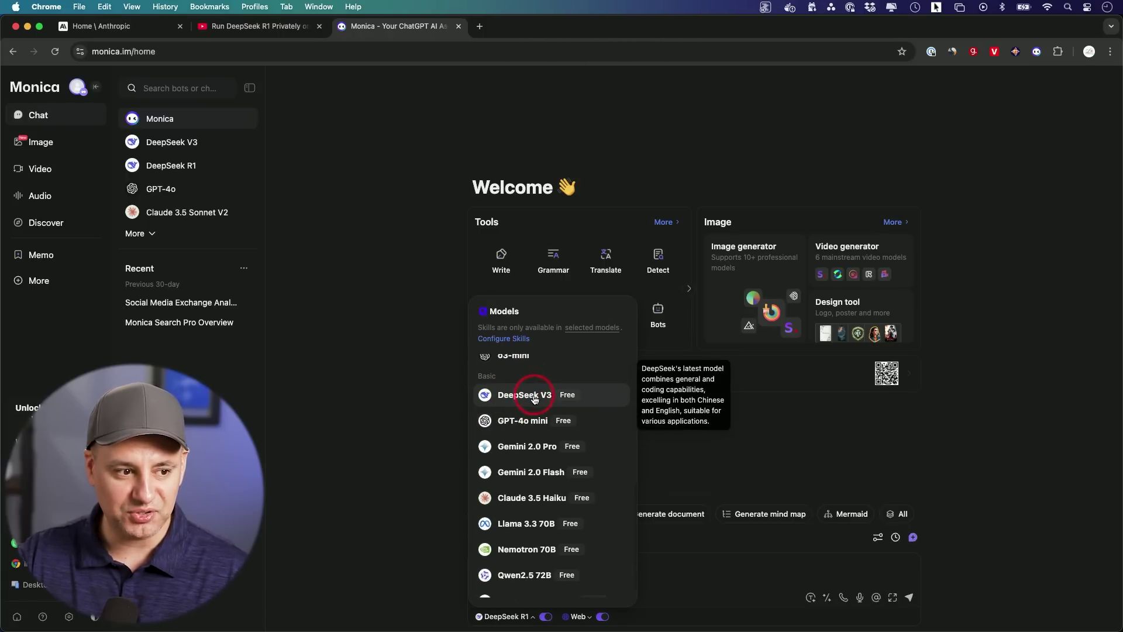
{"action": "left_click", "coordinate": [41, 142]}
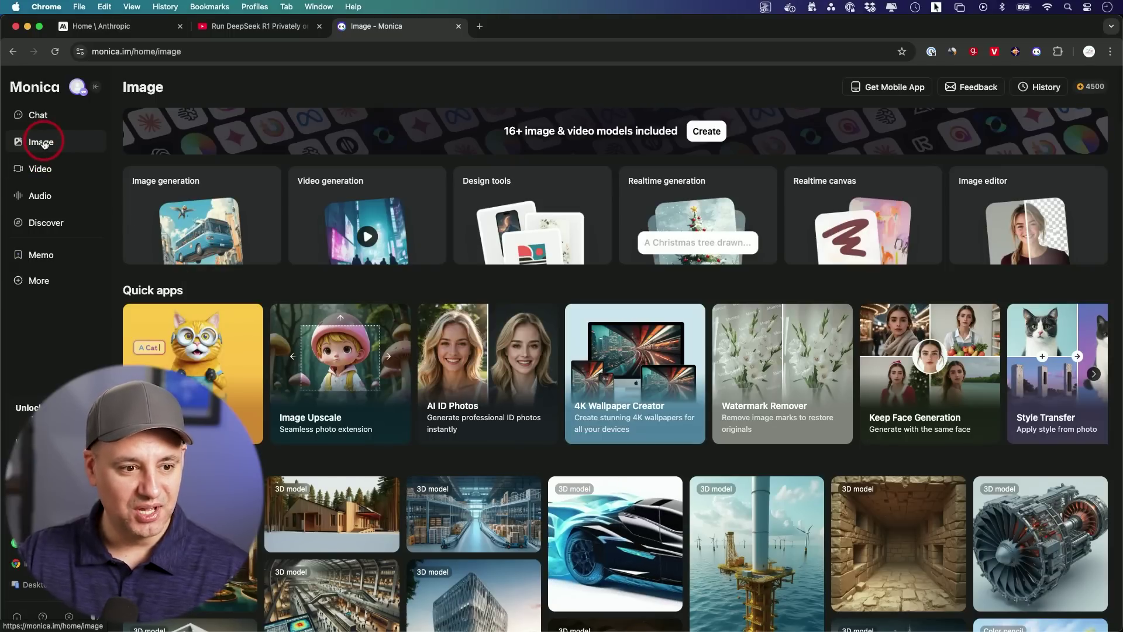
Step: Set Monica's video model to Hailuo after trying Runway Gen-3, then bring up Monica on the YouTube video
{"action": "scroll", "coordinate": [271, 349], "scroll_direction": "down", "scroll_amount": 3}
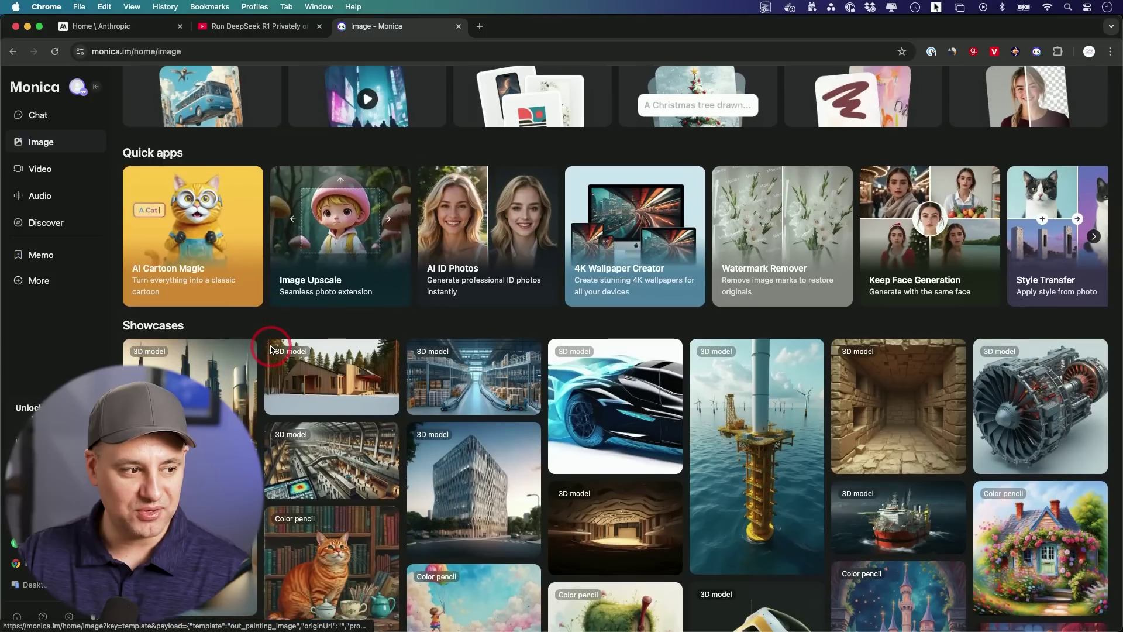
{"action": "scroll", "coordinate": [271, 349], "scroll_direction": "up", "scroll_amount": 3}
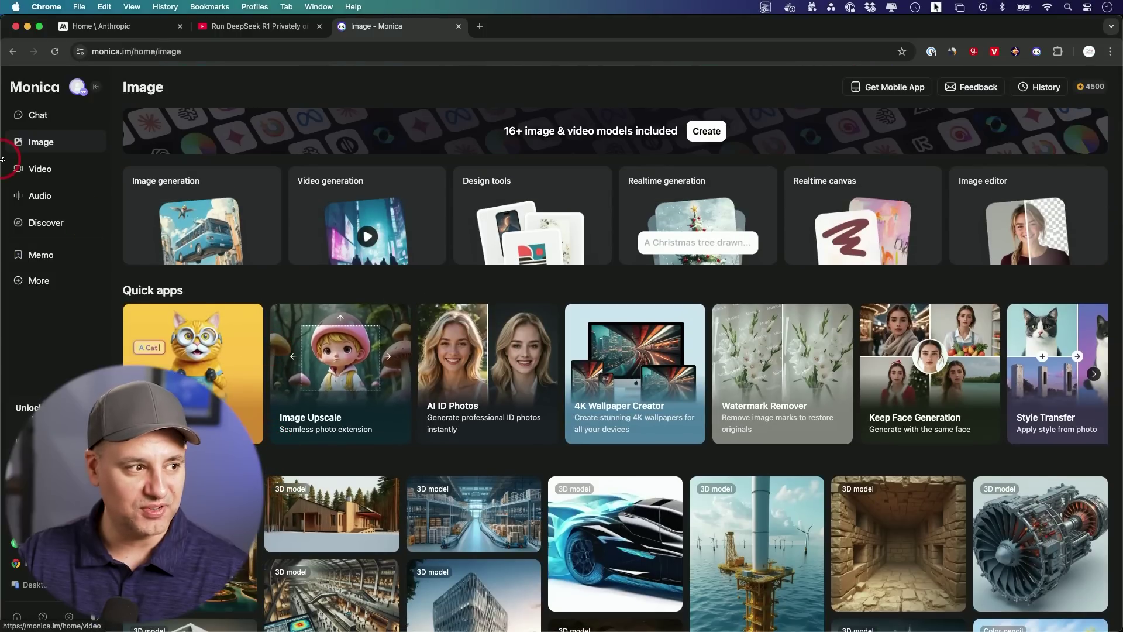
{"action": "left_click", "coordinate": [40, 174]}
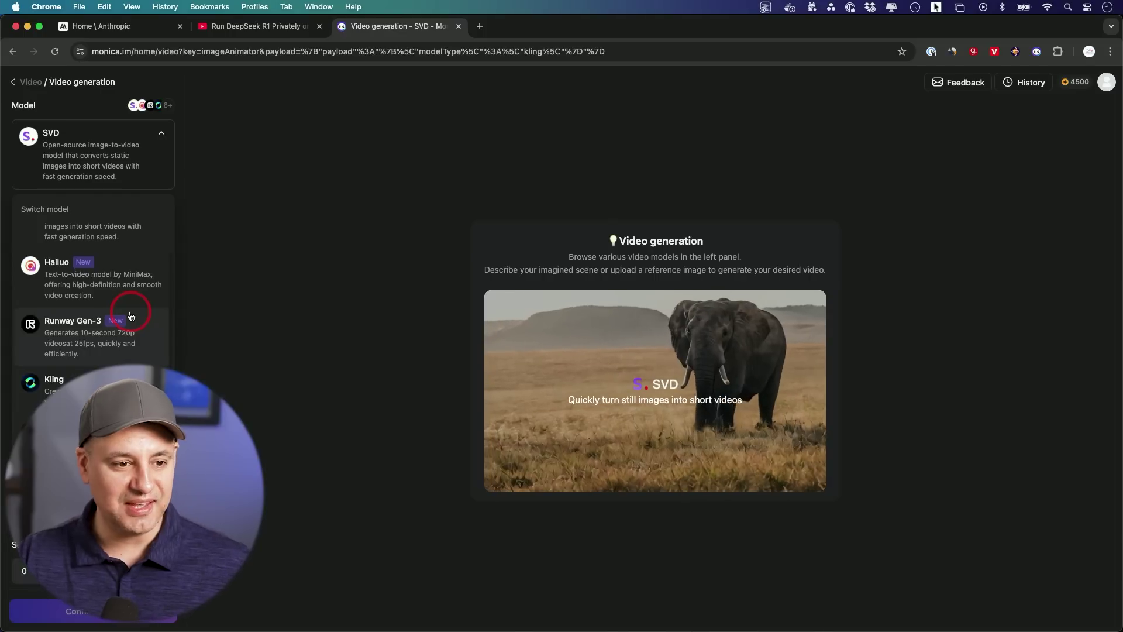
{"action": "left_click", "coordinate": [69, 332]}
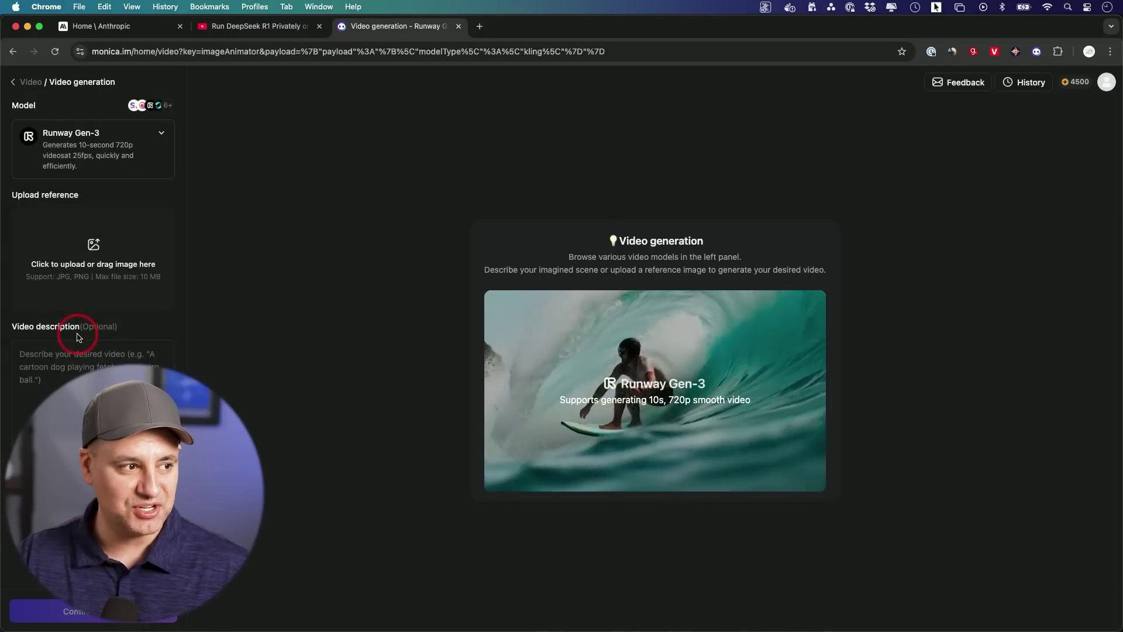
{"action": "left_click", "coordinate": [114, 131]}
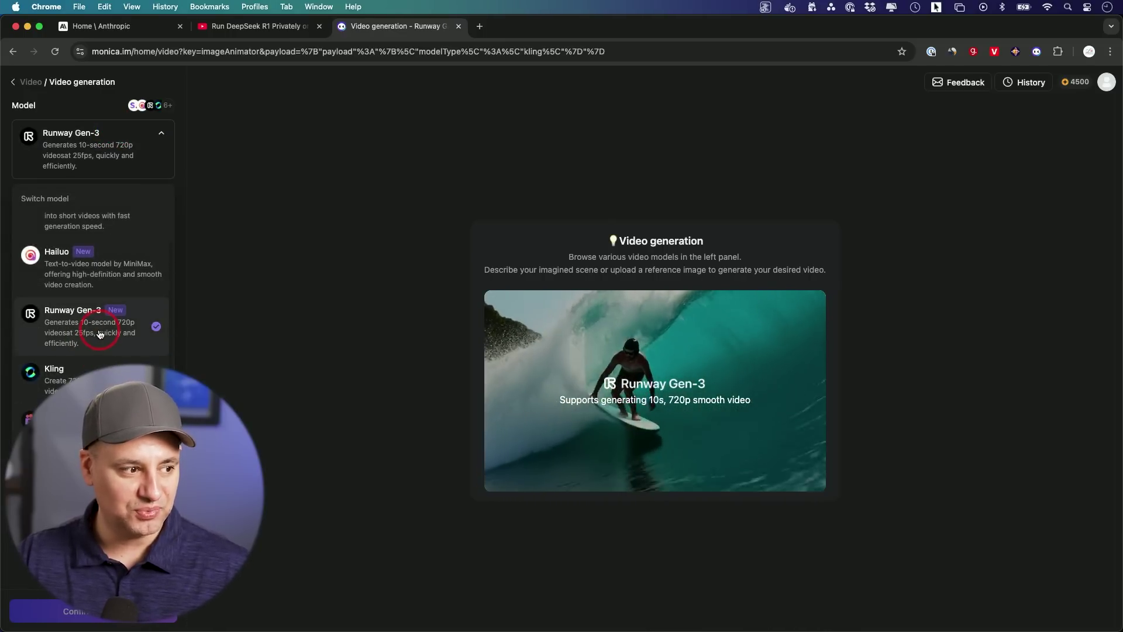
{"action": "scroll", "coordinate": [105, 365], "scroll_direction": "down", "scroll_amount": 2}
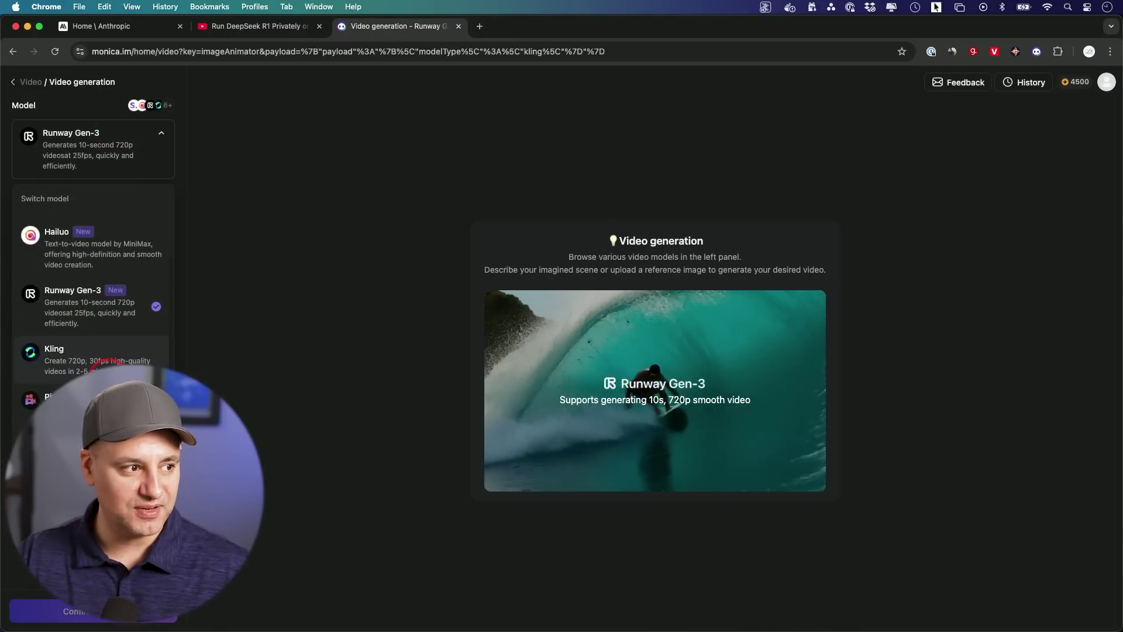
{"action": "scroll", "coordinate": [94, 363], "scroll_direction": "up", "scroll_amount": 3}
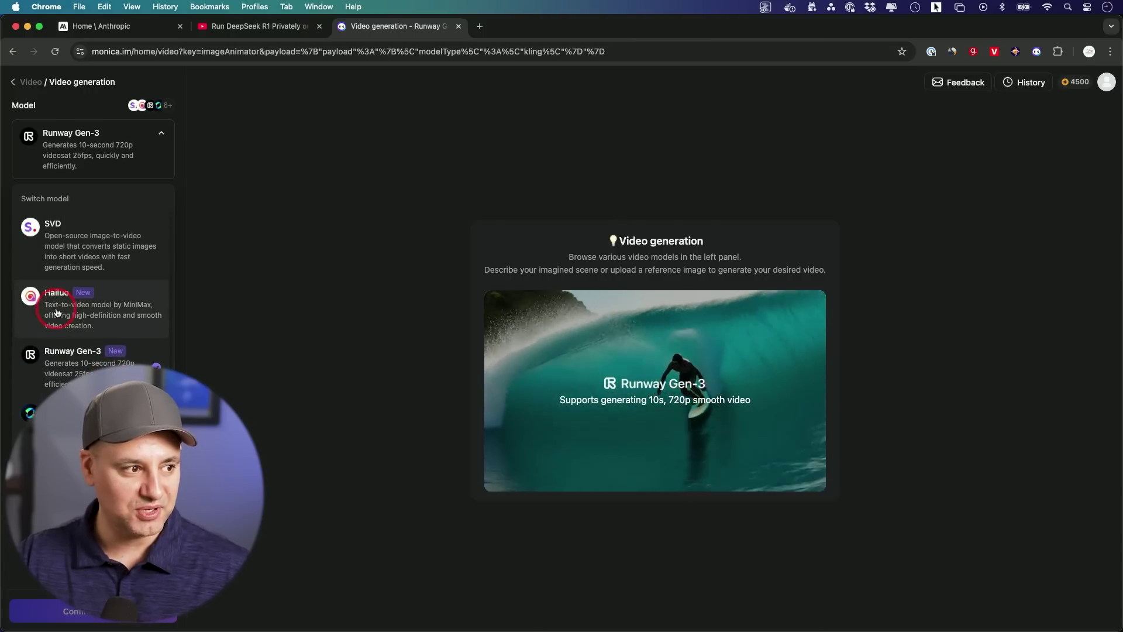
{"action": "left_click", "coordinate": [82, 310]}
{"action": "left_click", "coordinate": [631, 381]}
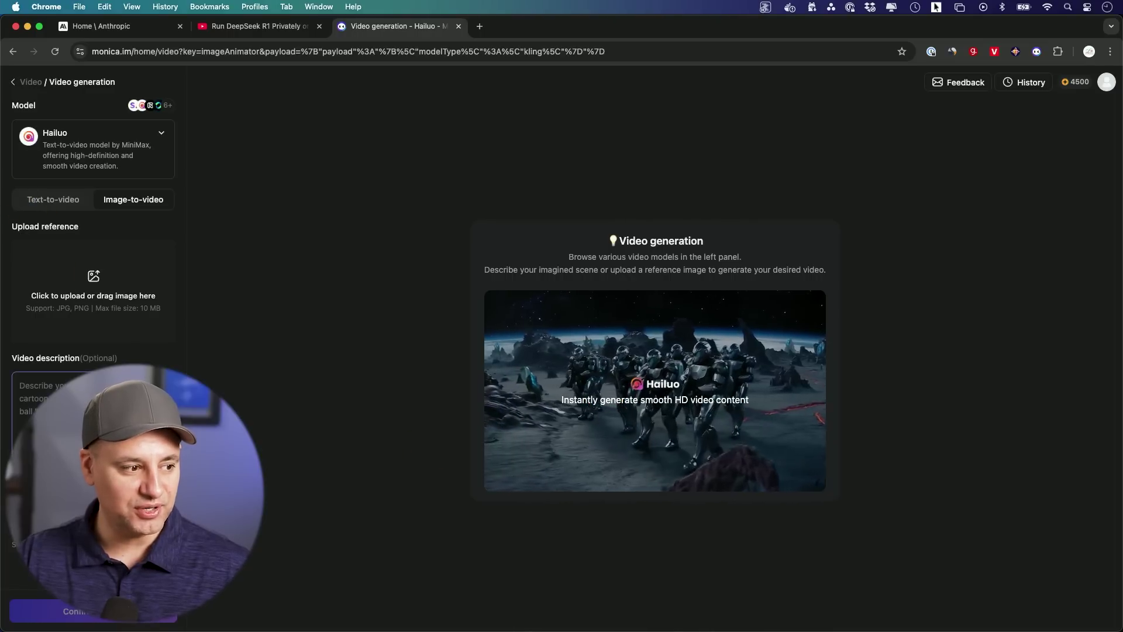
{"action": "left_click", "coordinate": [1036, 54]}
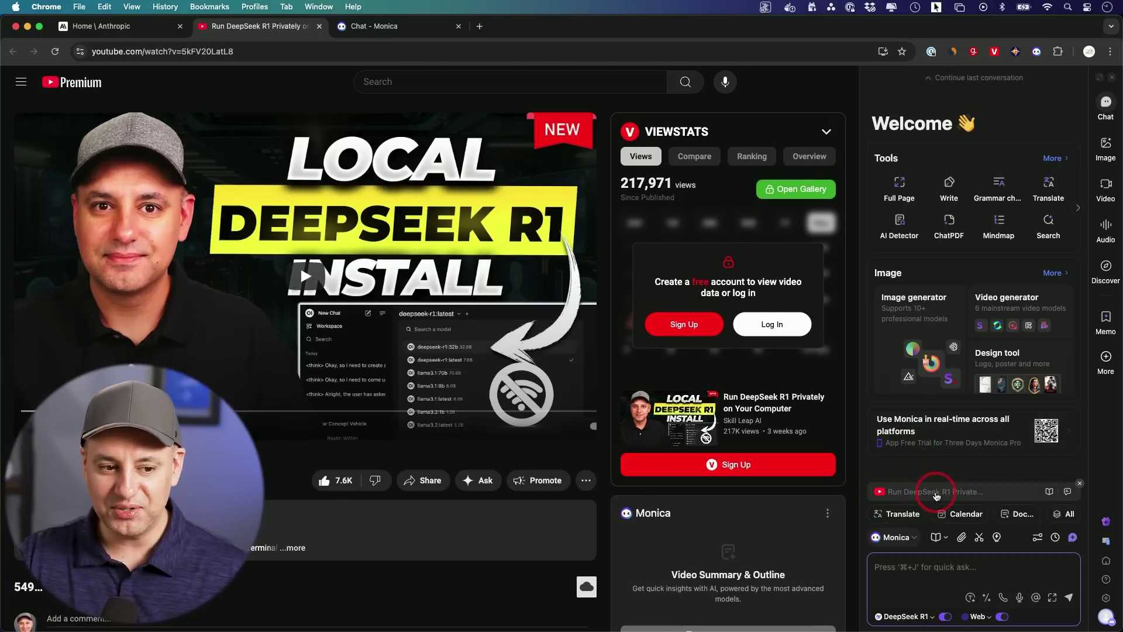
Step: Have Monica summarize the DeepSeek R1 install video and read through its Key Points
{"action": "left_click", "coordinate": [919, 577]}
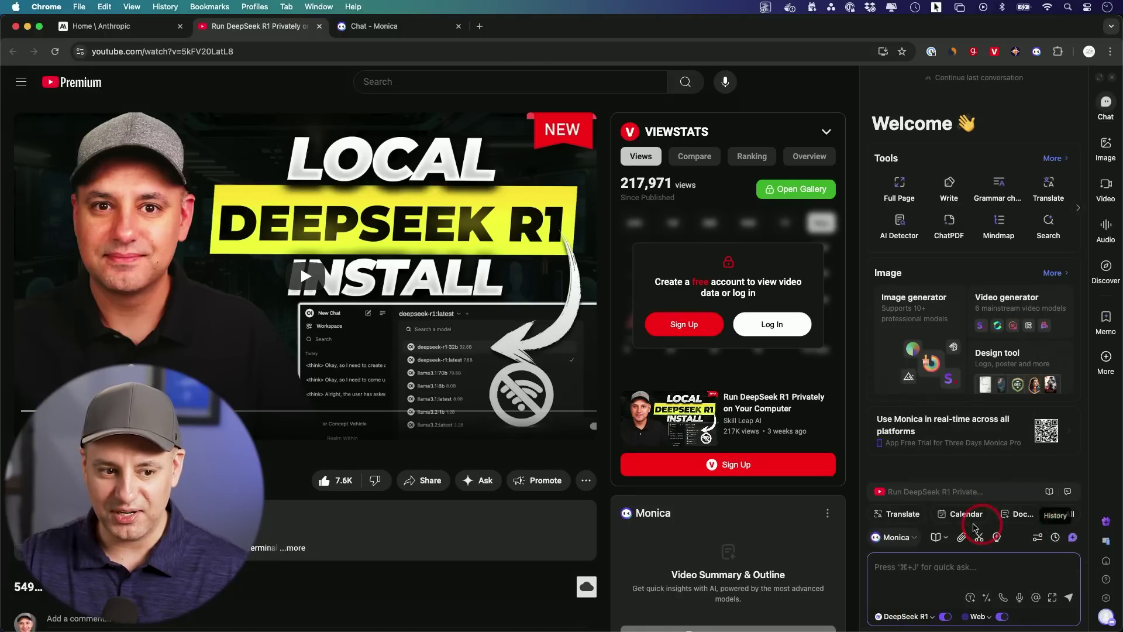
{"action": "left_click", "coordinate": [946, 493]}
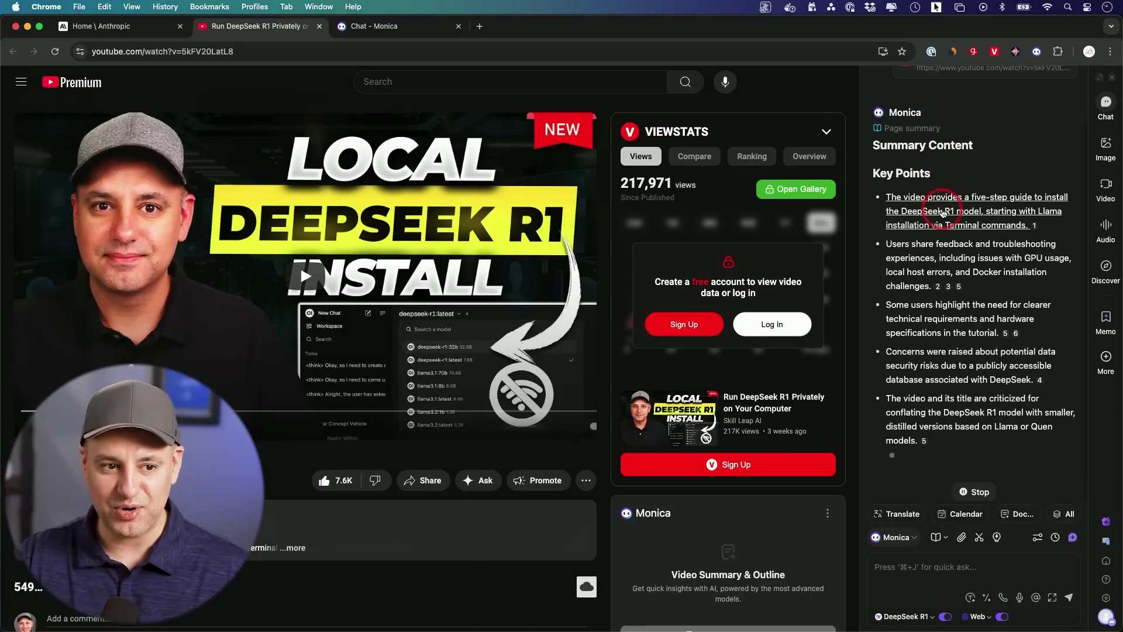
{"action": "scroll", "coordinate": [946, 187], "scroll_direction": "up", "scroll_amount": 5}
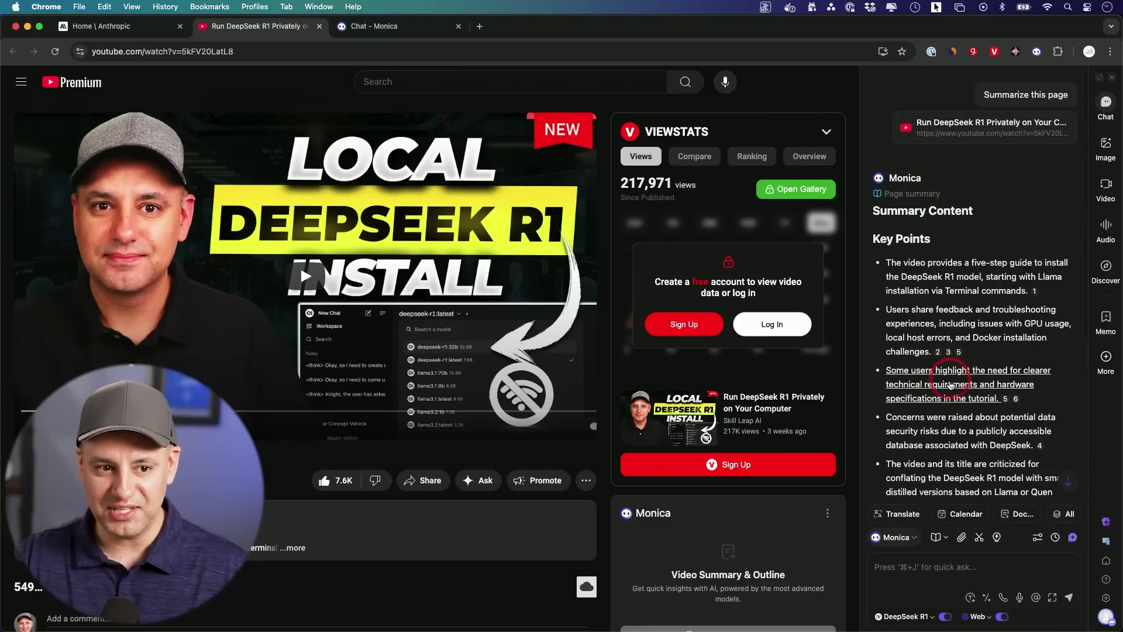
{"action": "scroll", "coordinate": [950, 385], "scroll_direction": "down", "scroll_amount": 2}
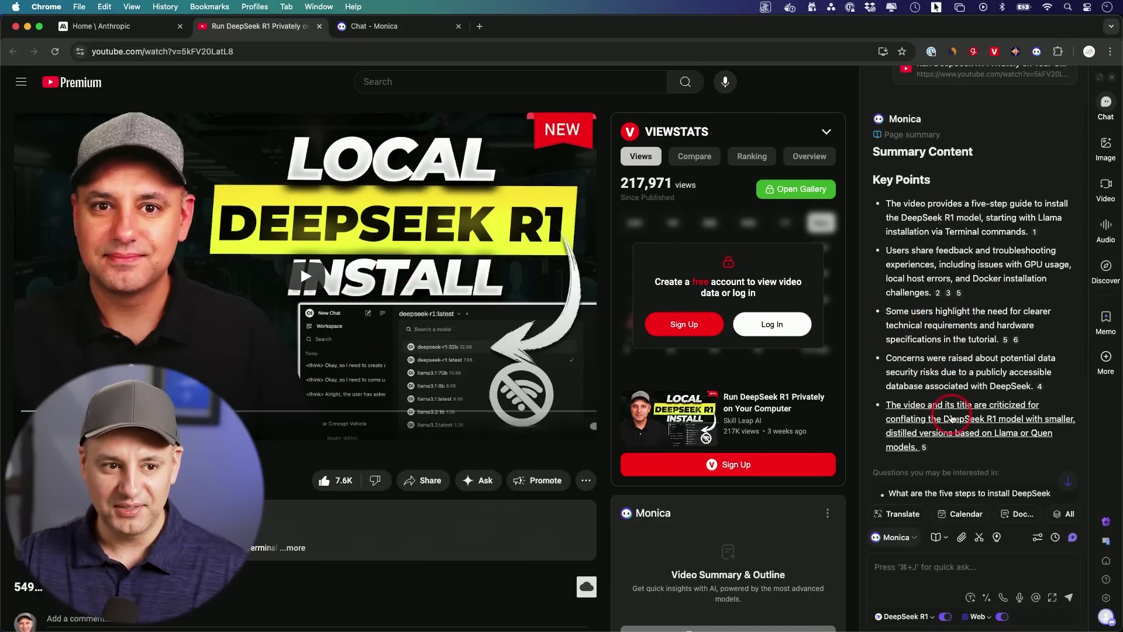
{"action": "scroll", "coordinate": [950, 417], "scroll_direction": "down", "scroll_amount": 4}
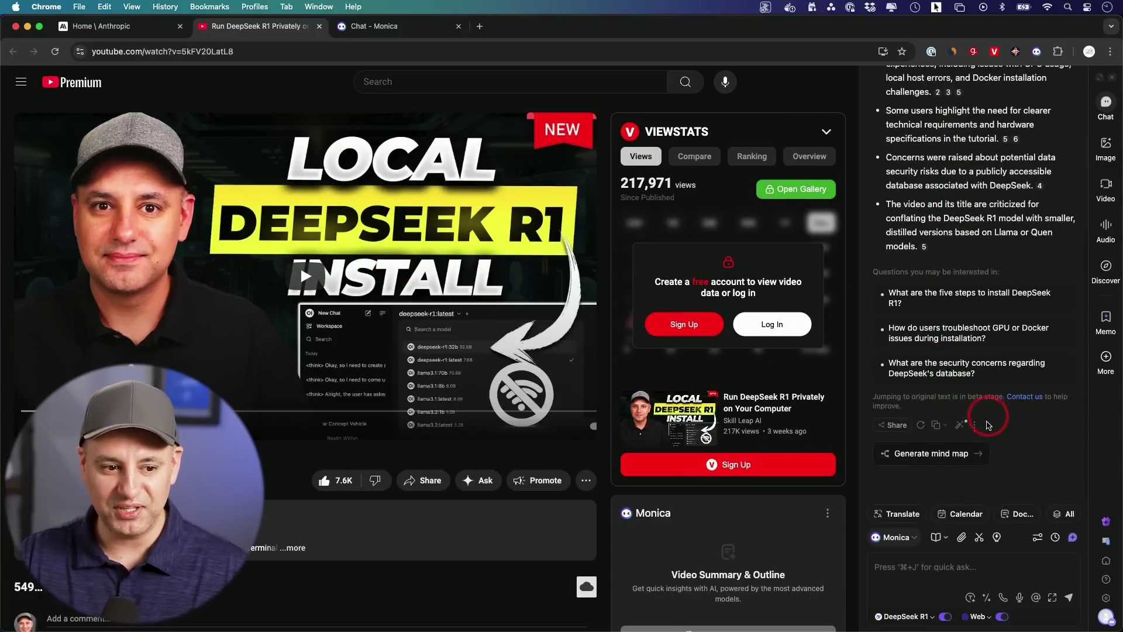
{"action": "left_click", "coordinate": [962, 570]}
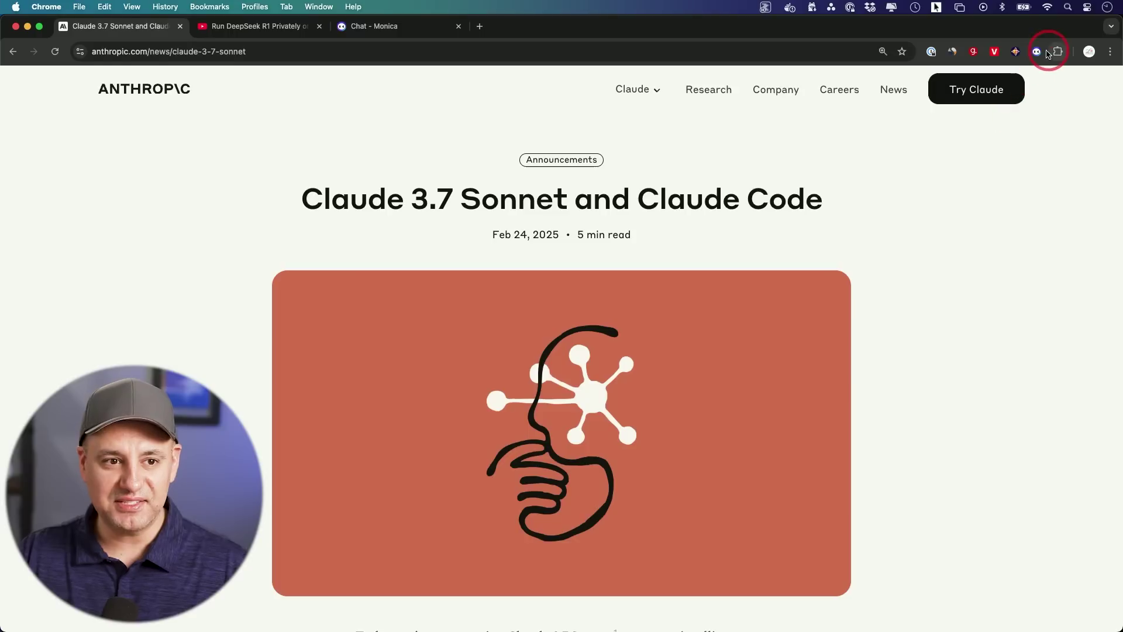
Step: Open Monica beside the Claude 3.7 Sonnet article and summarize the page
{"action": "left_click", "coordinate": [1036, 52]}
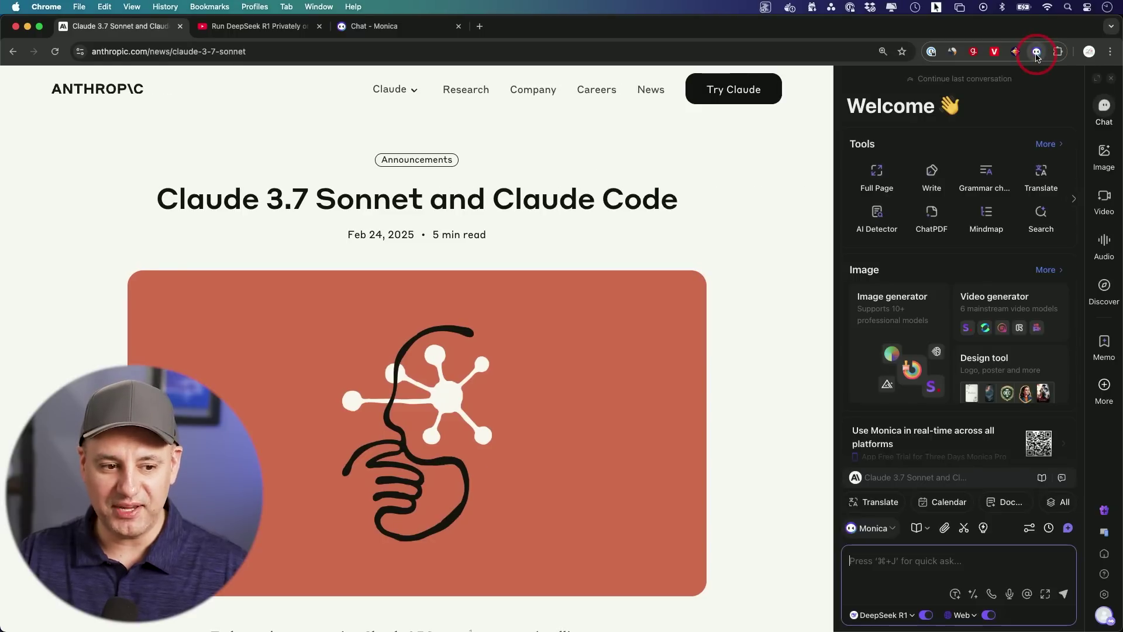
{"action": "mouse_move", "coordinate": [927, 466]}
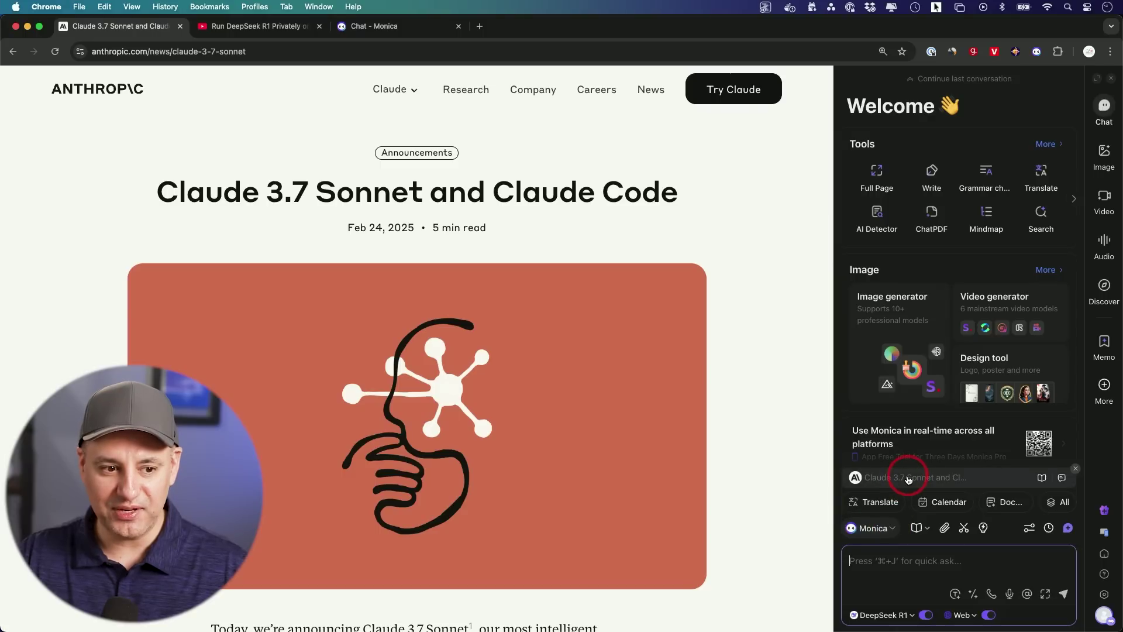
{"action": "left_click", "coordinate": [908, 478]}
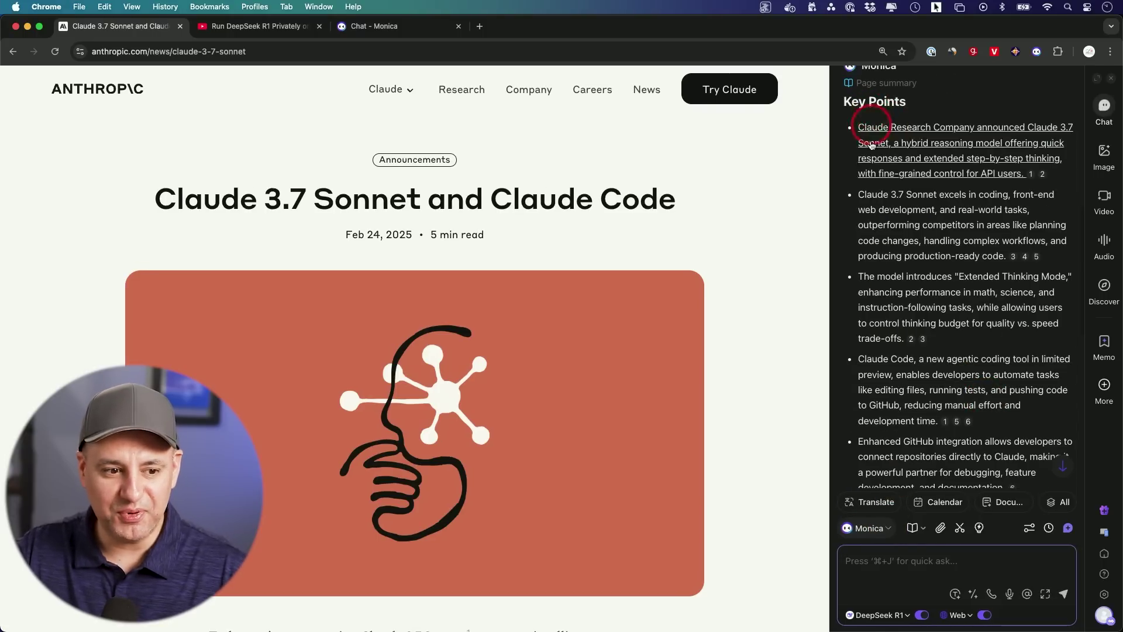
Step: Check Monica's Bots list, reasoning model and Web knowledge source options without changing them
{"action": "left_click", "coordinate": [878, 529]}
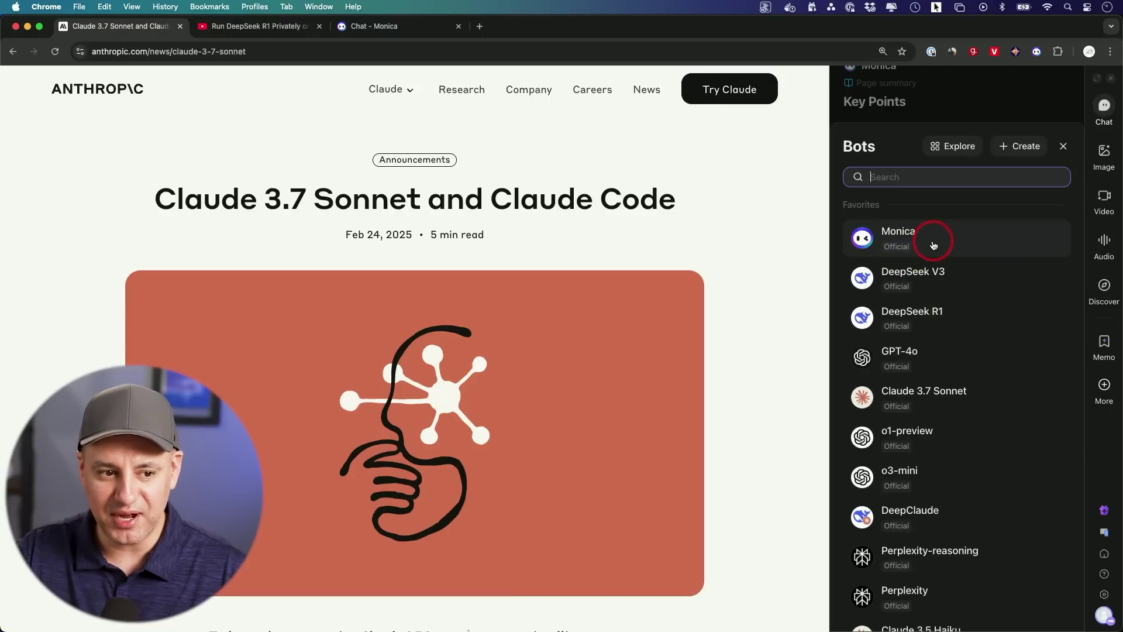
{"action": "scroll", "coordinate": [933, 244], "scroll_direction": "down", "scroll_amount": 10}
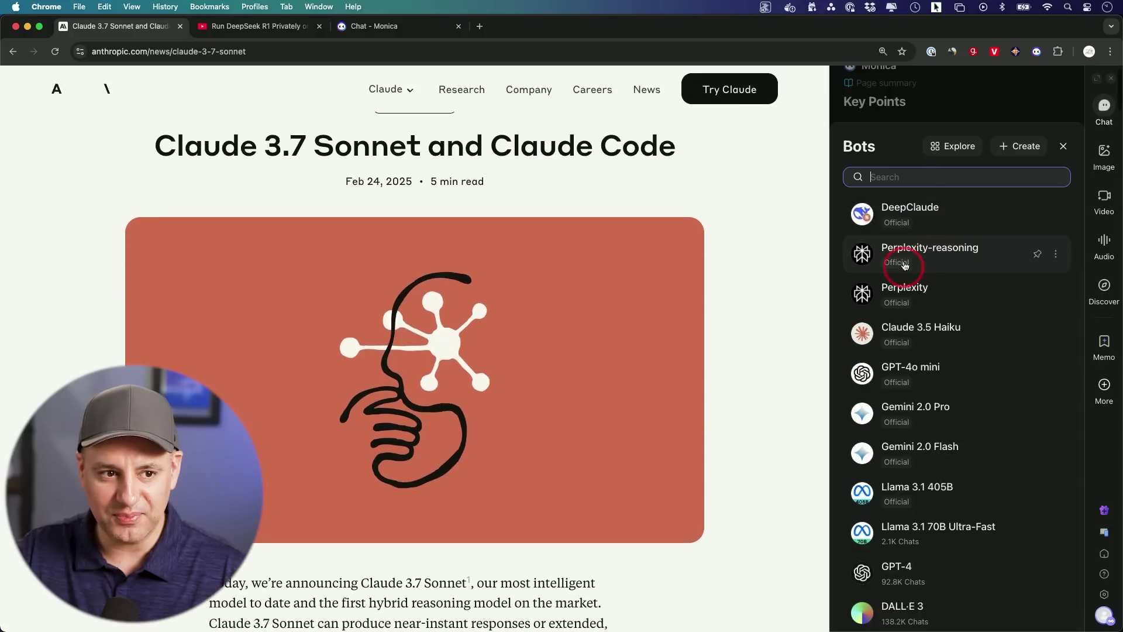
{"action": "left_click", "coordinate": [936, 97]}
{"action": "left_click", "coordinate": [884, 528]}
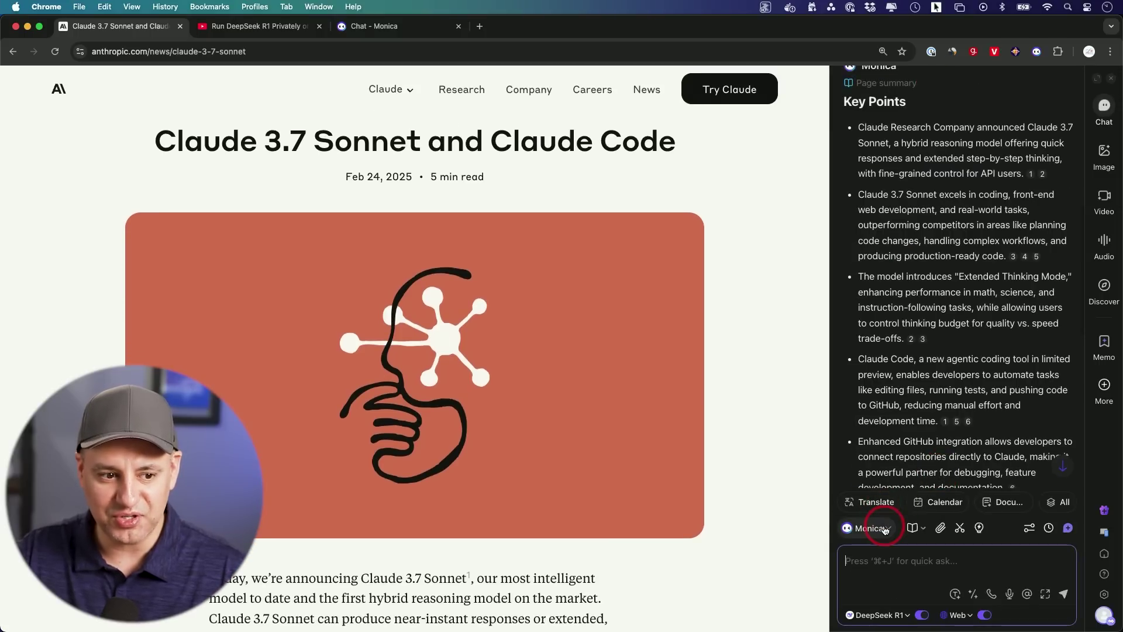
{"action": "left_click", "coordinate": [878, 570]}
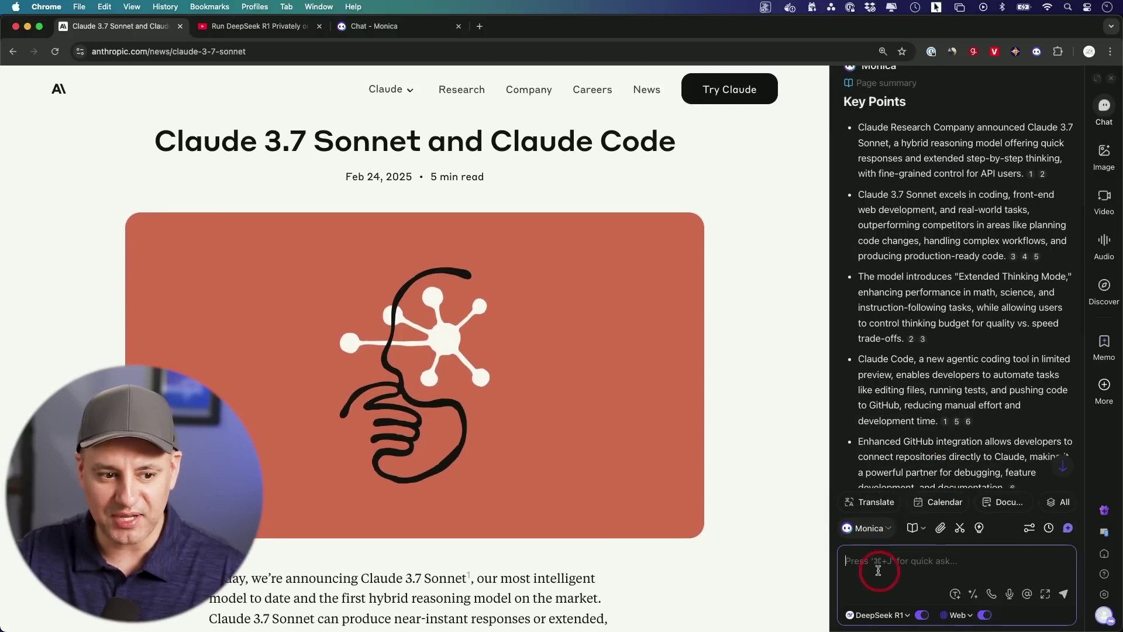
{"action": "left_click", "coordinate": [905, 615]}
{"action": "left_click", "coordinate": [959, 615]}
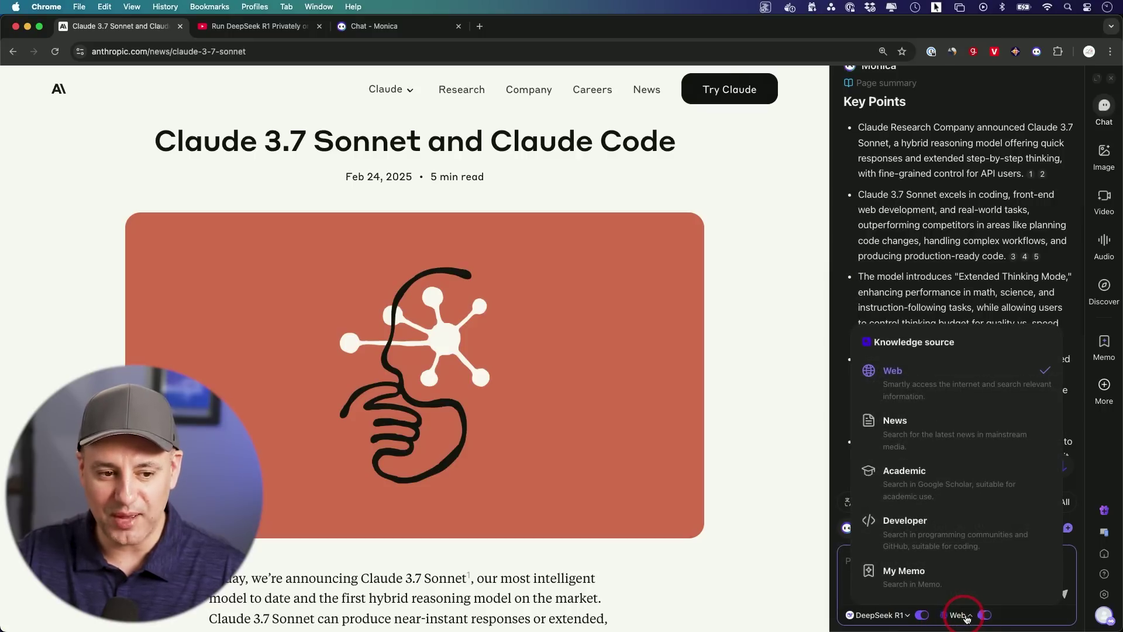
{"action": "left_click", "coordinate": [966, 619]}
{"action": "left_click", "coordinate": [955, 617]}
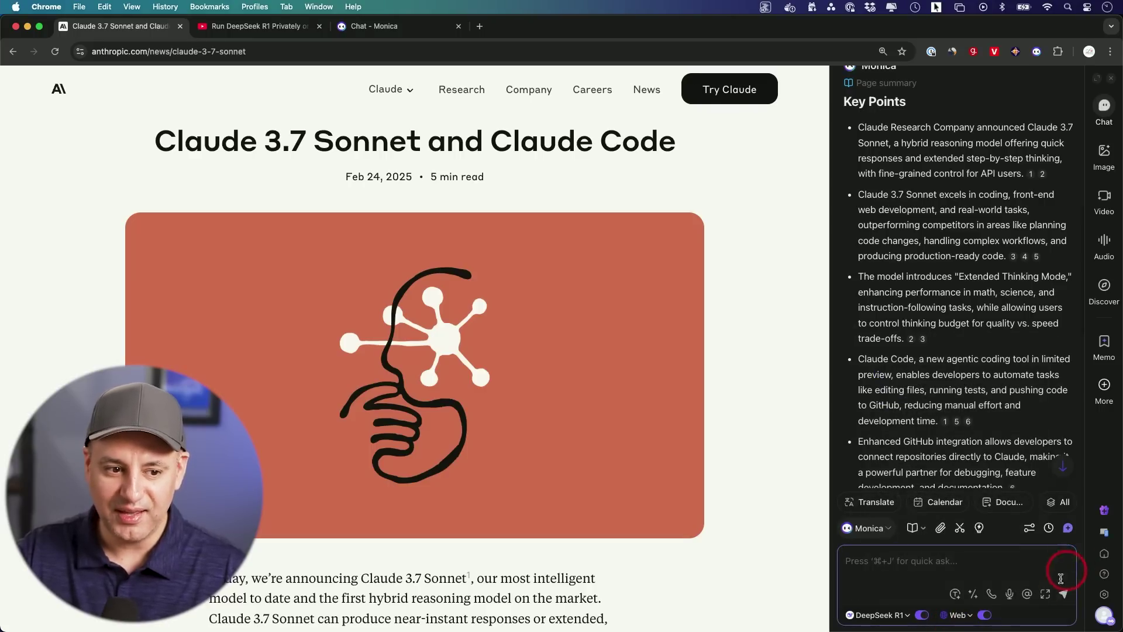
{"action": "scroll", "coordinate": [968, 572], "scroll_direction": "up", "scroll_amount": 2}
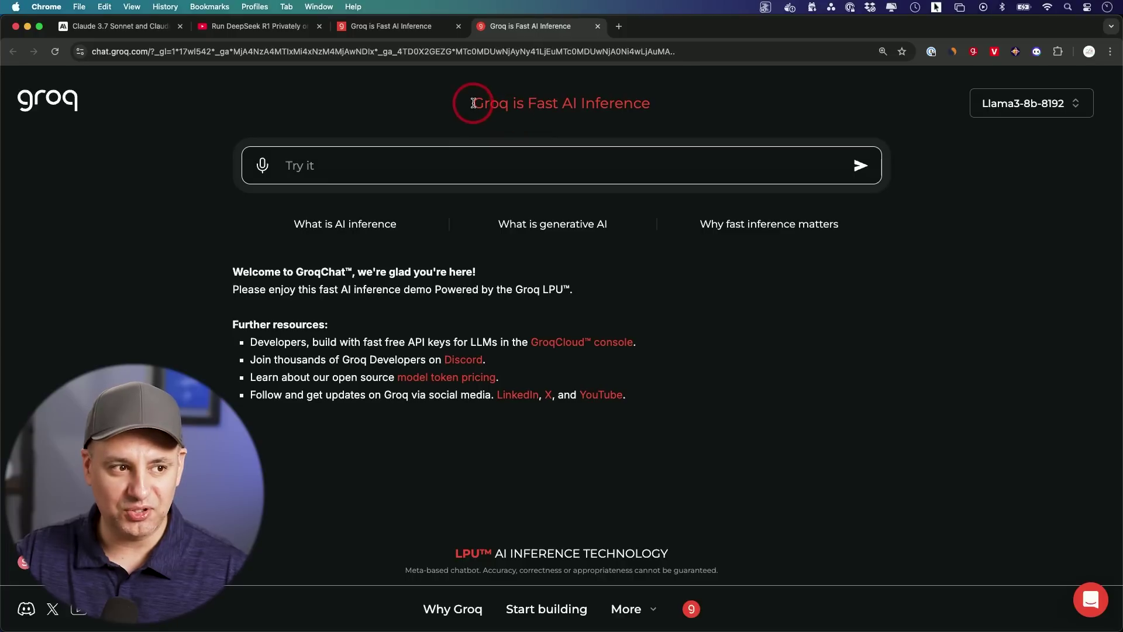
Step: Choose Deepseek-R1-Distill-Llama-70b in GroqChat's top-right model dropdown, replacing Llama3-8b-8192
{"action": "left_click_drag", "start_coordinate": [474, 103], "coordinate": [503, 103]}
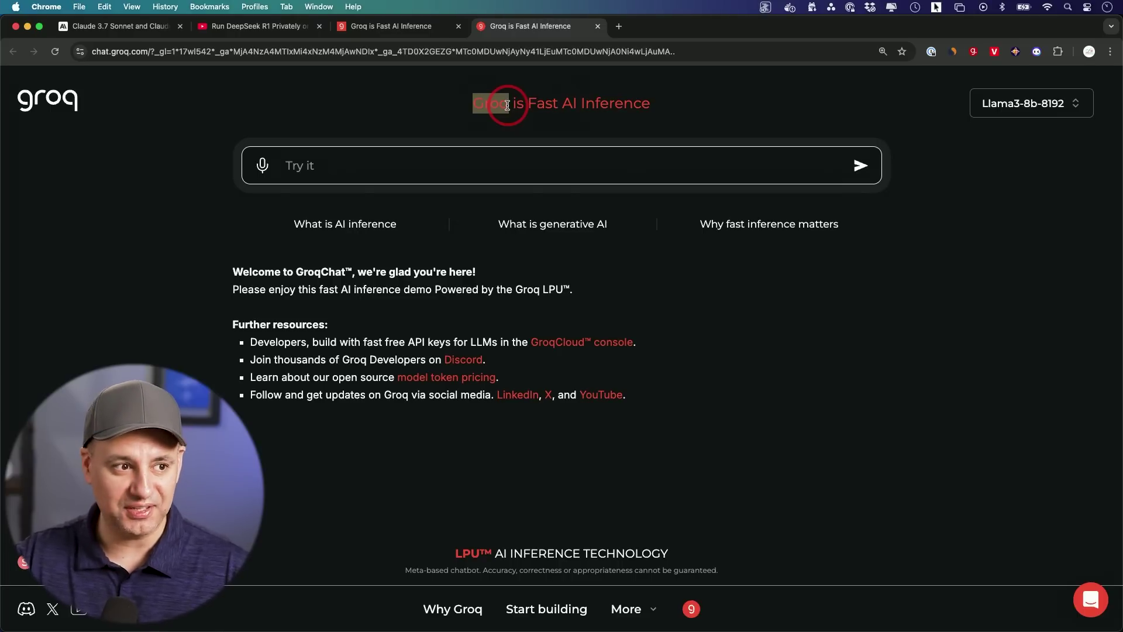
{"action": "left_click", "coordinate": [507, 105]}
{"action": "left_click", "coordinate": [1014, 106]}
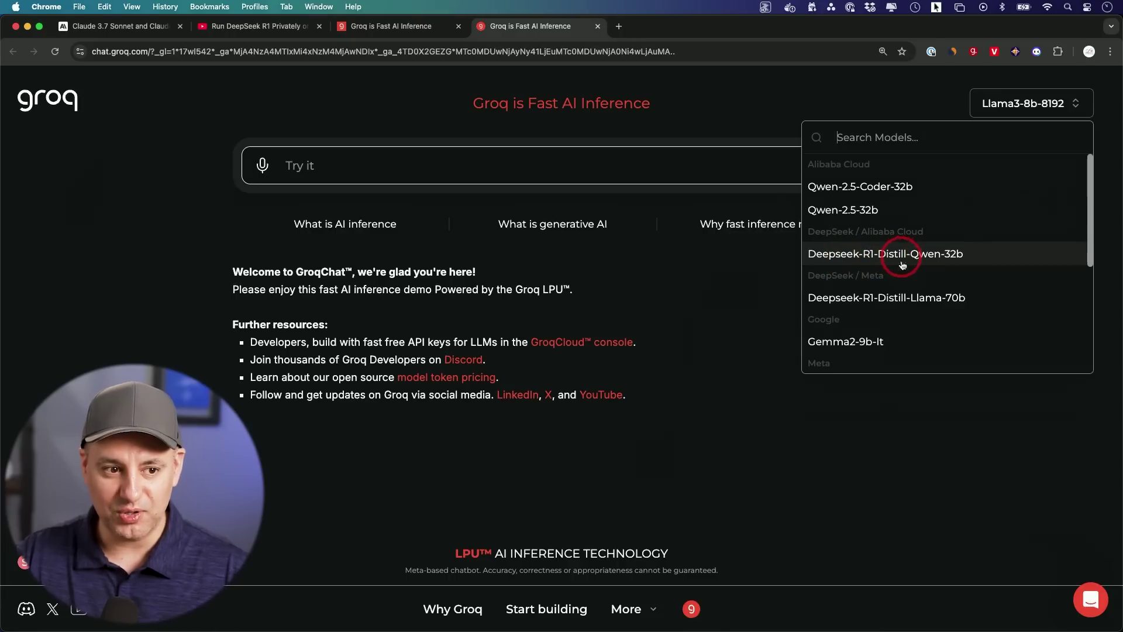
{"action": "left_click", "coordinate": [956, 300]}
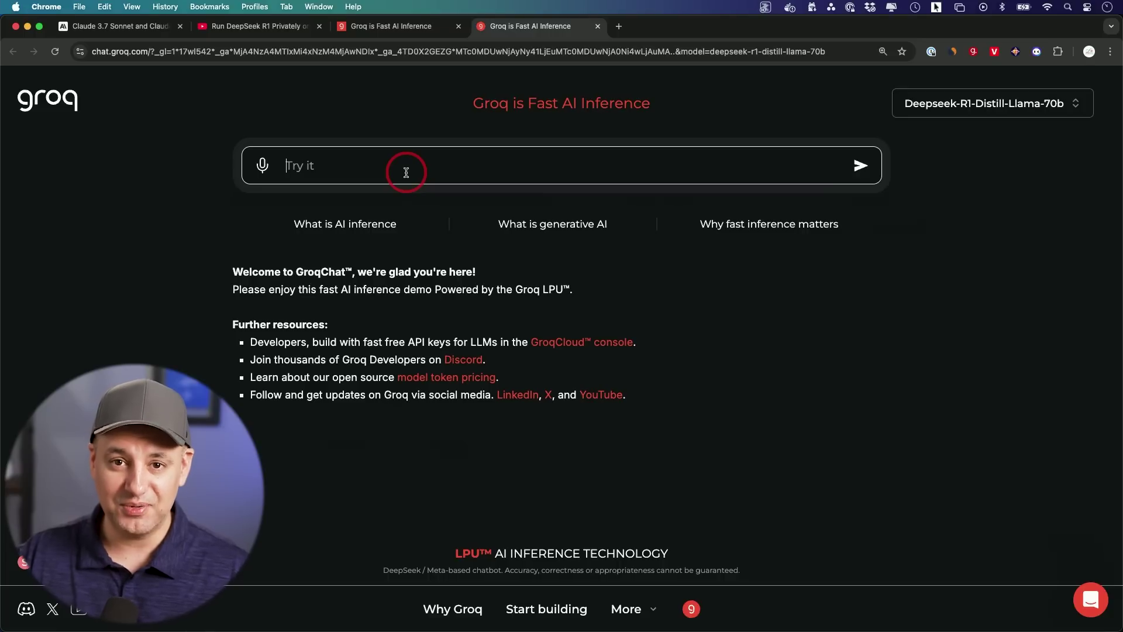
Step: Paste and submit the prompt for a chess game that loads piece images from an assets folder
{"action": "type", "text": "write code for a game of chess I can run on my computer. I have the pieces saved on my computer desktop in a folder called assets. Including an image for you."}
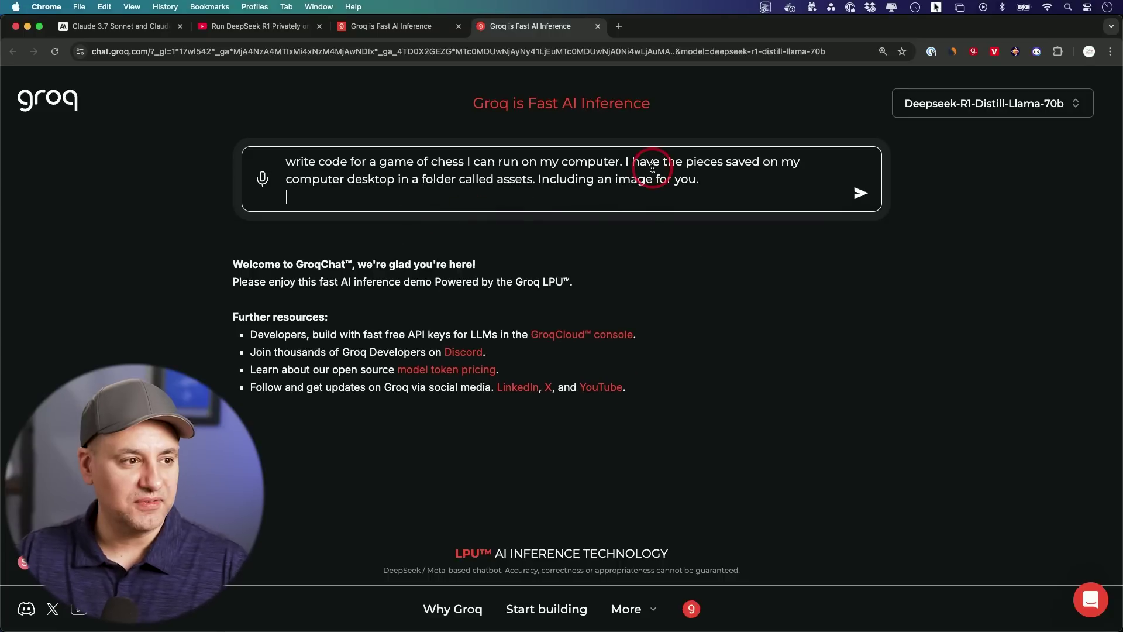
{"action": "key", "text": "Return"}
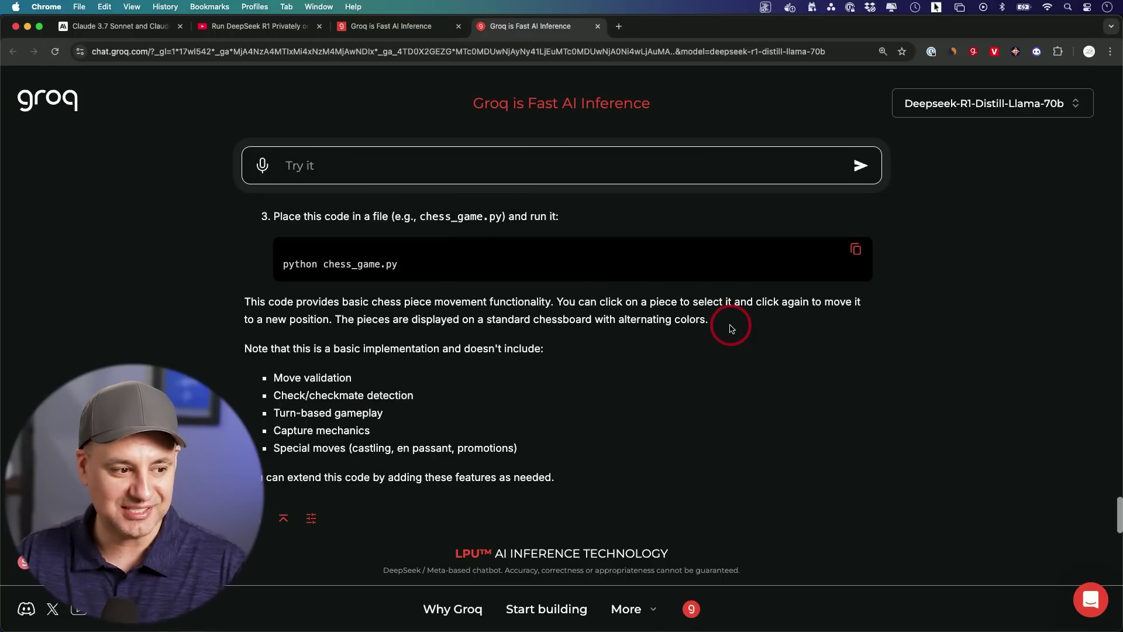
Step: Open Speed Insights for the chess reply from its 275.00 T/s speed figure
{"action": "scroll", "coordinate": [731, 326], "scroll_direction": "up", "scroll_amount": 20}
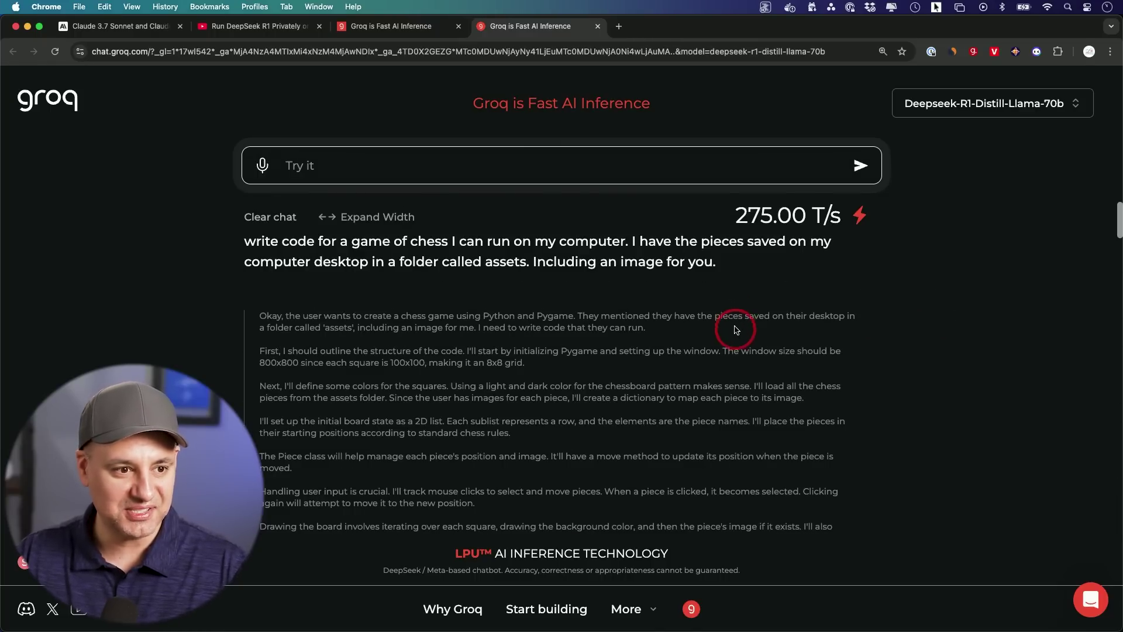
{"action": "left_click", "coordinate": [734, 217]}
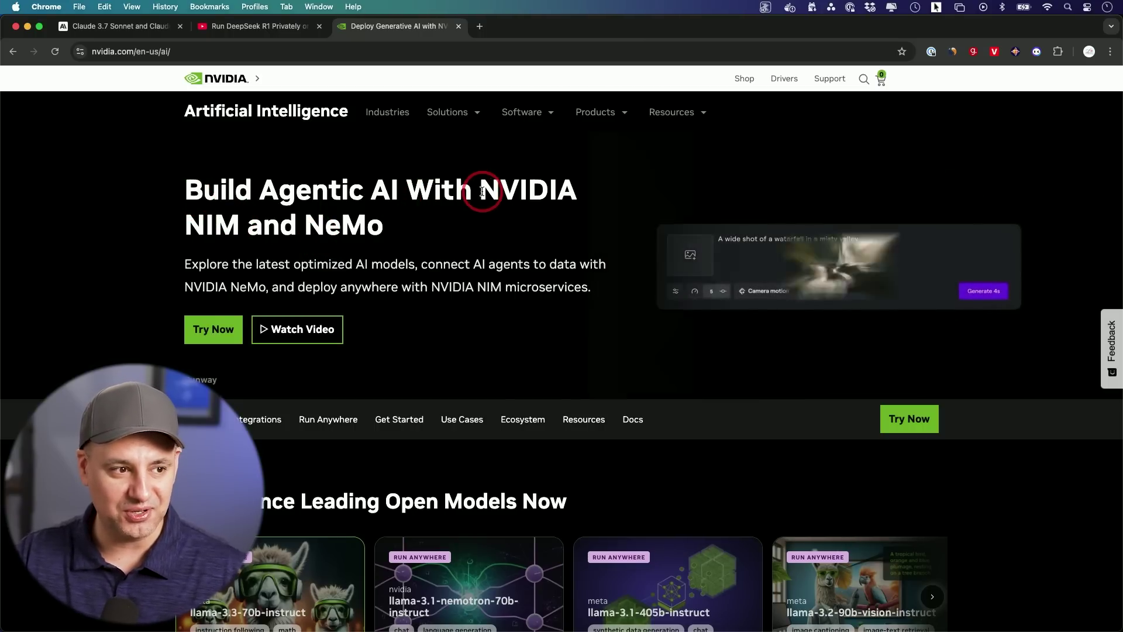
Step: Go from NVIDIA's NIM page to the model explorer and its full models catalog
{"action": "left_click_drag", "start_coordinate": [476, 199], "coordinate": [250, 228]}
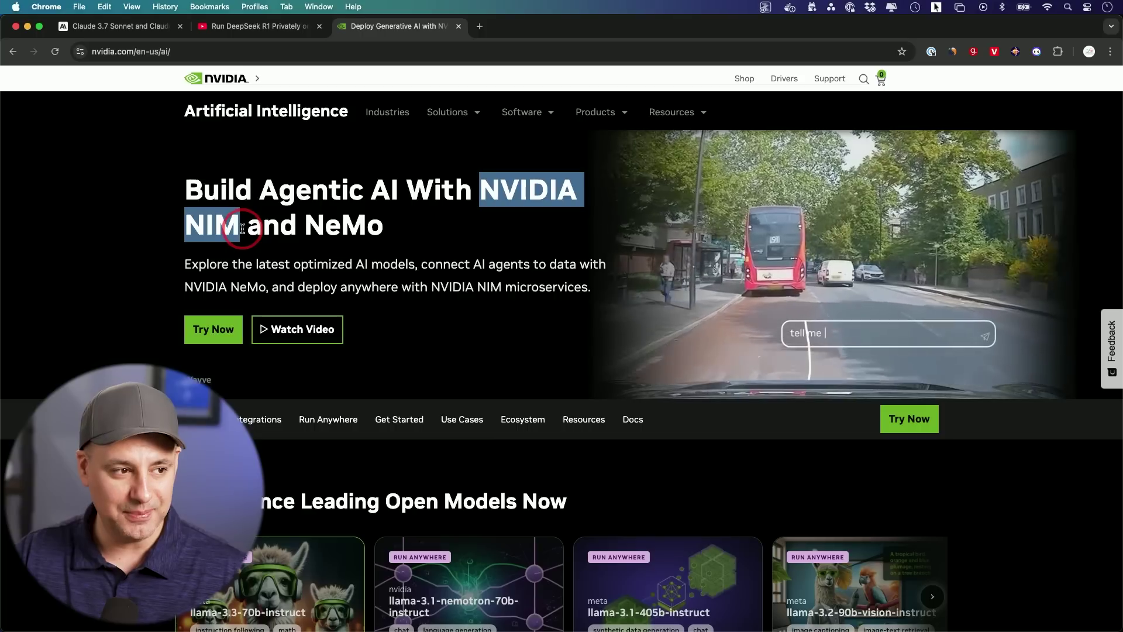
{"action": "left_click", "coordinate": [251, 228]}
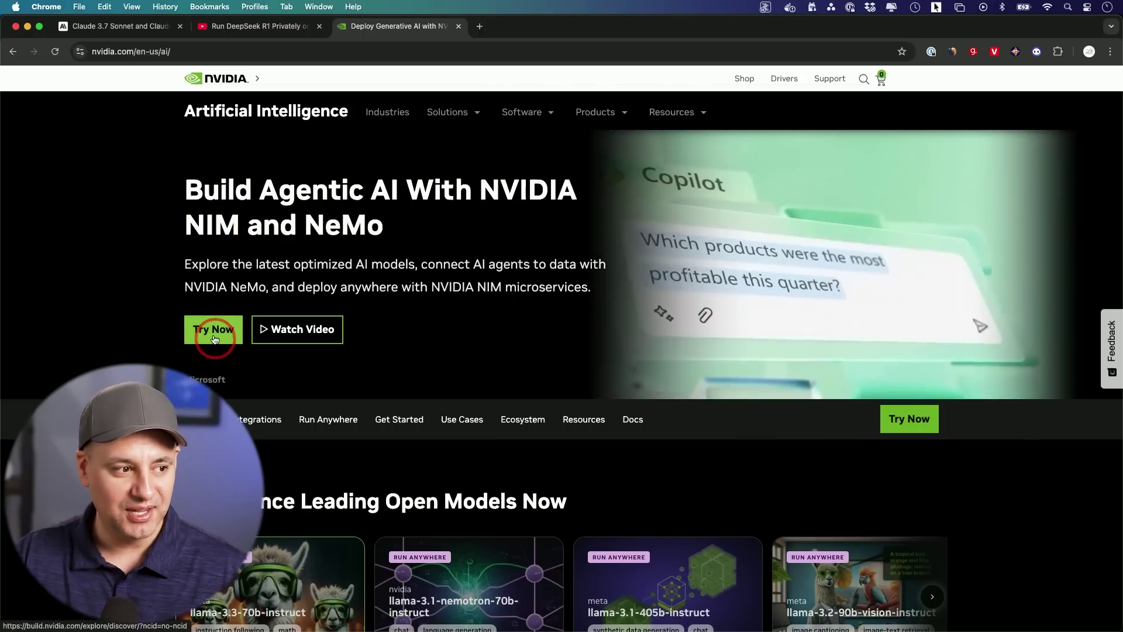
{"action": "left_click", "coordinate": [214, 330]}
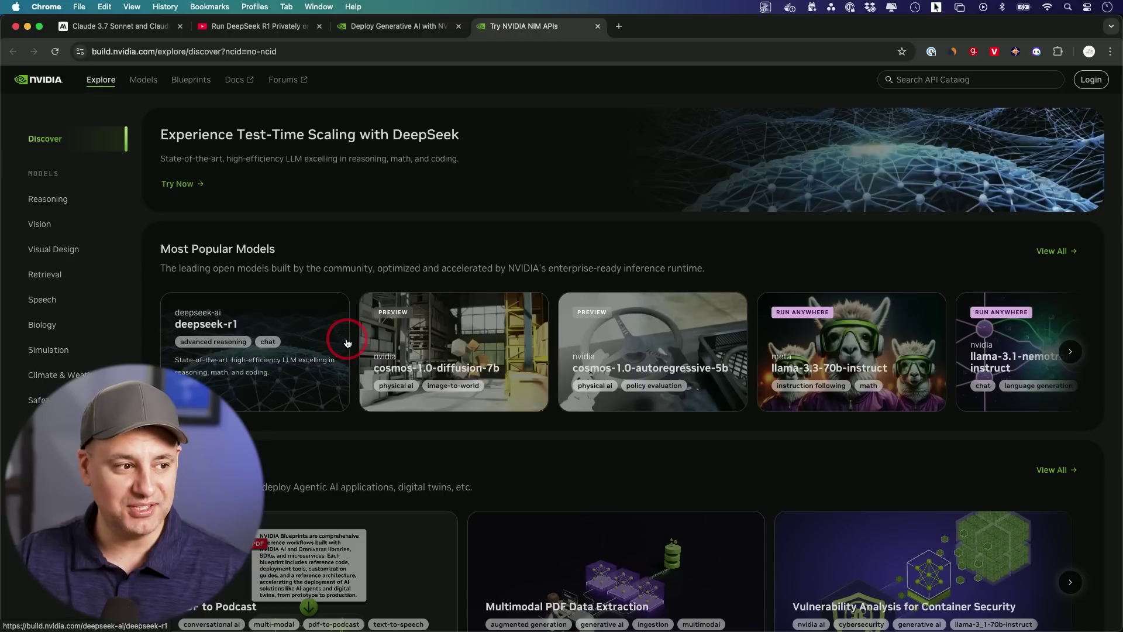
{"action": "left_click", "coordinate": [1056, 252]}
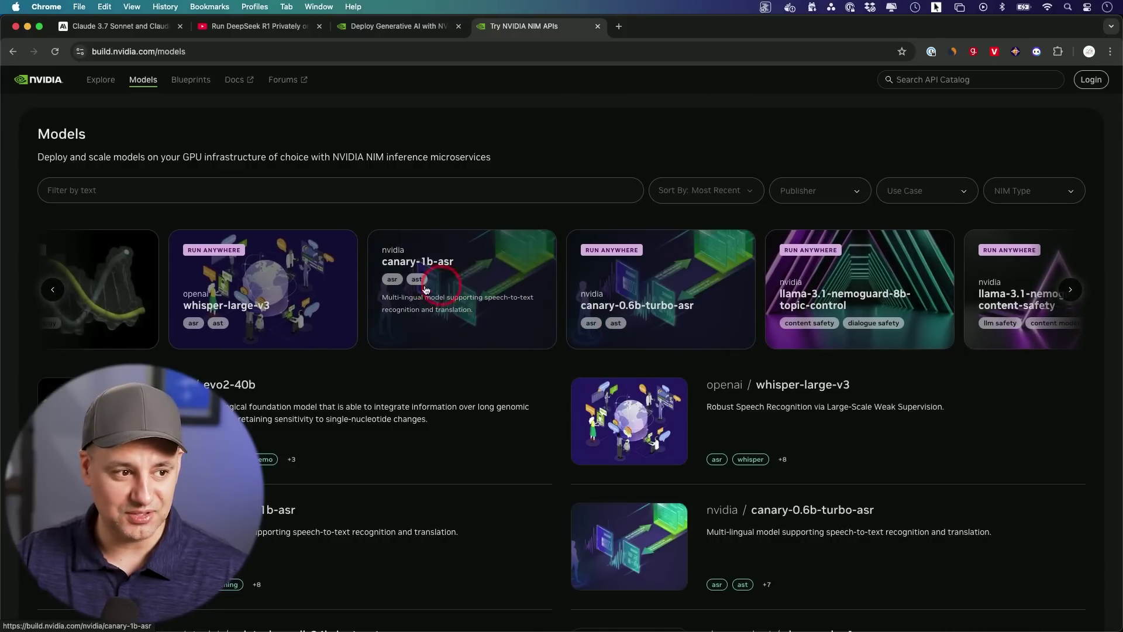
Step: Scroll the Models carousel, then return to the Explore Discover page
{"action": "scroll", "coordinate": [473, 283], "scroll_direction": "right", "scroll_amount": 10}
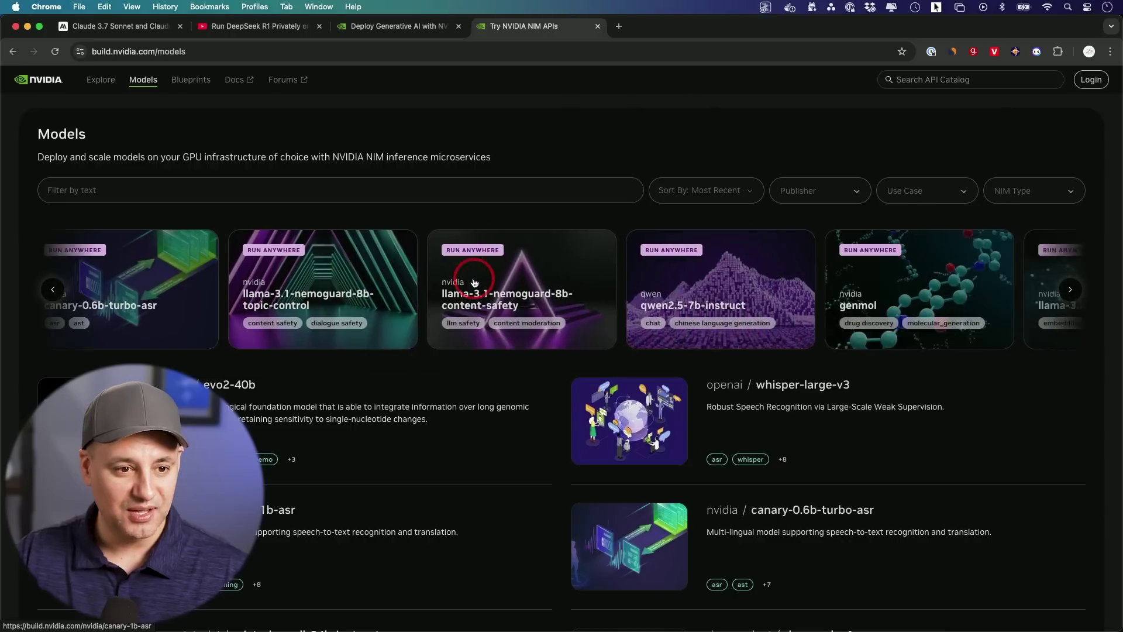
{"action": "scroll", "coordinate": [473, 283], "scroll_direction": "left", "scroll_amount": 10}
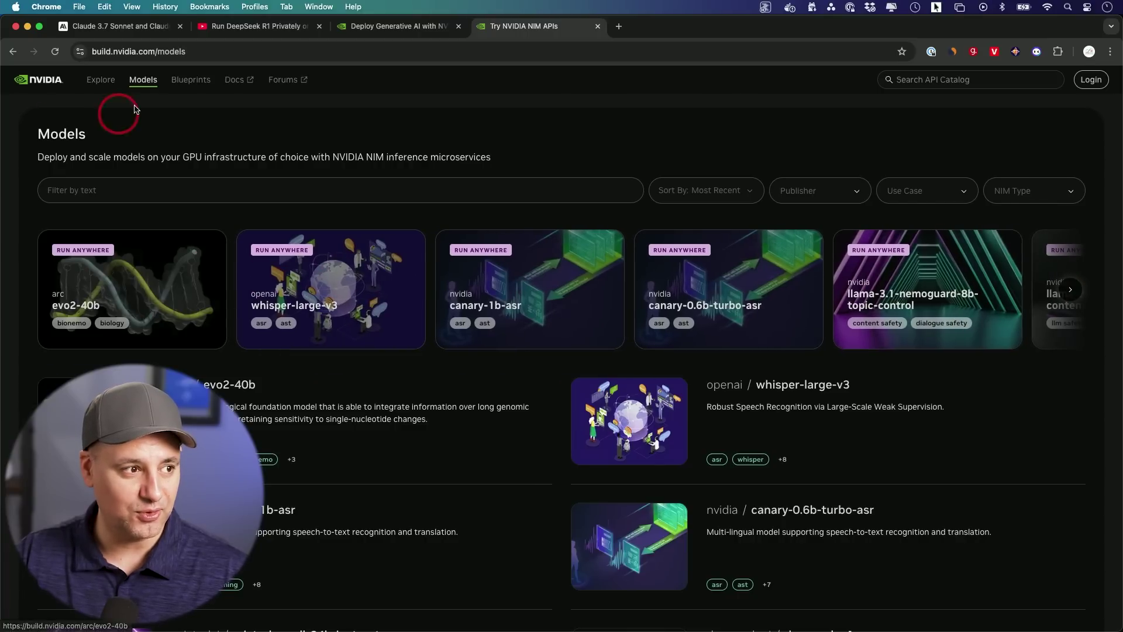
{"action": "left_click", "coordinate": [17, 55]}
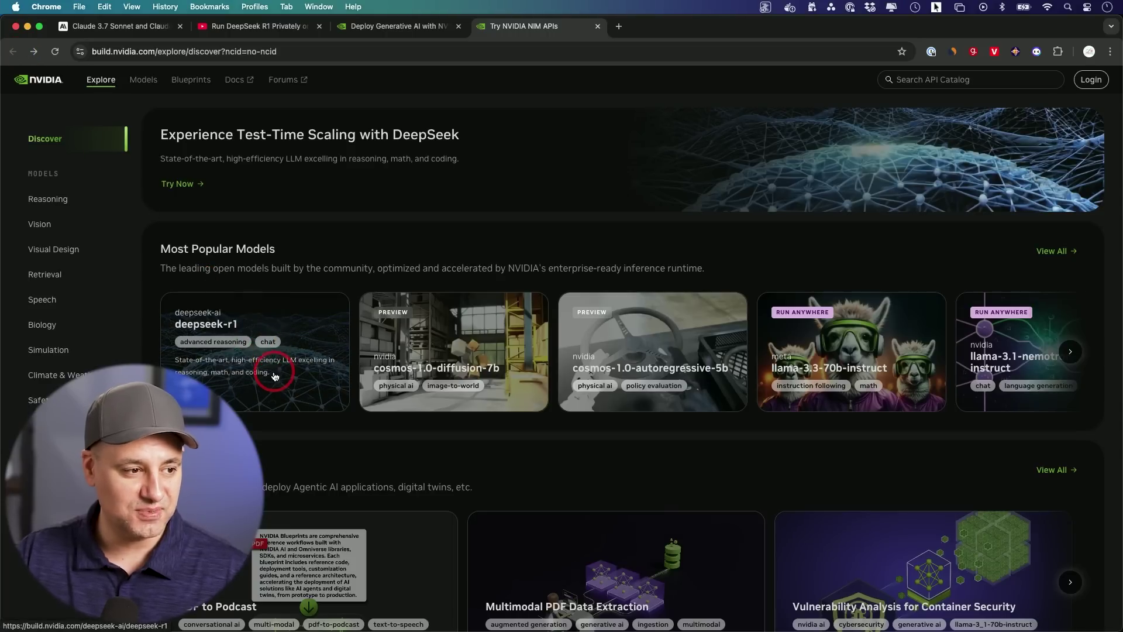
Step: Open the deepseek-r1 card and read its preview answer that 9.8 is larger than 9.11
{"action": "left_click", "coordinate": [275, 376]}
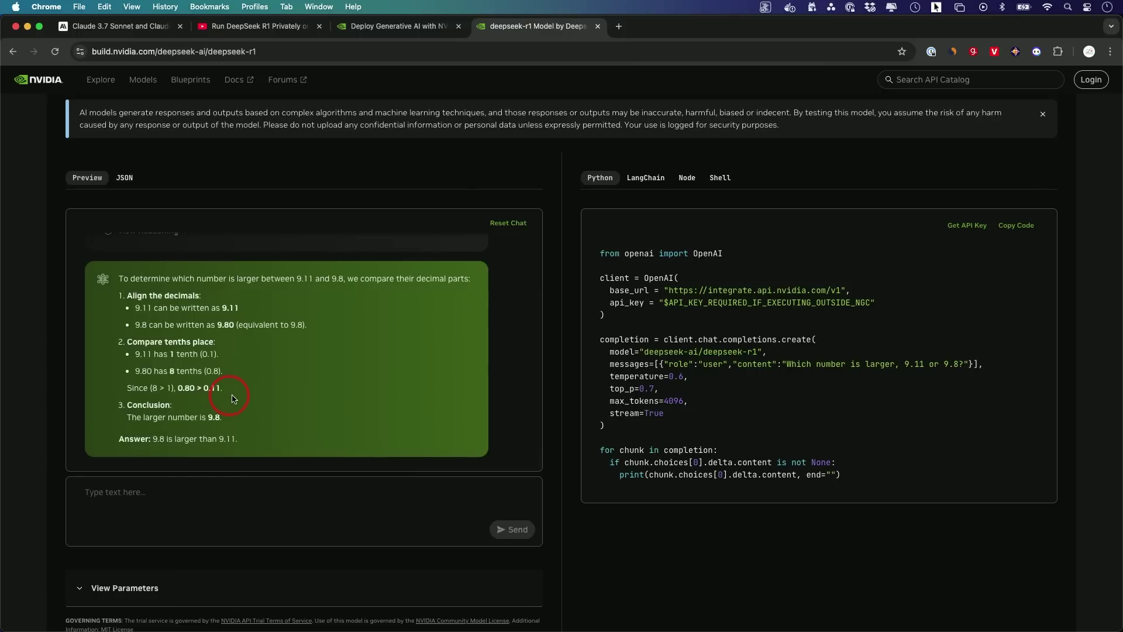
{"action": "scroll", "coordinate": [267, 400], "scroll_direction": "up", "scroll_amount": 2}
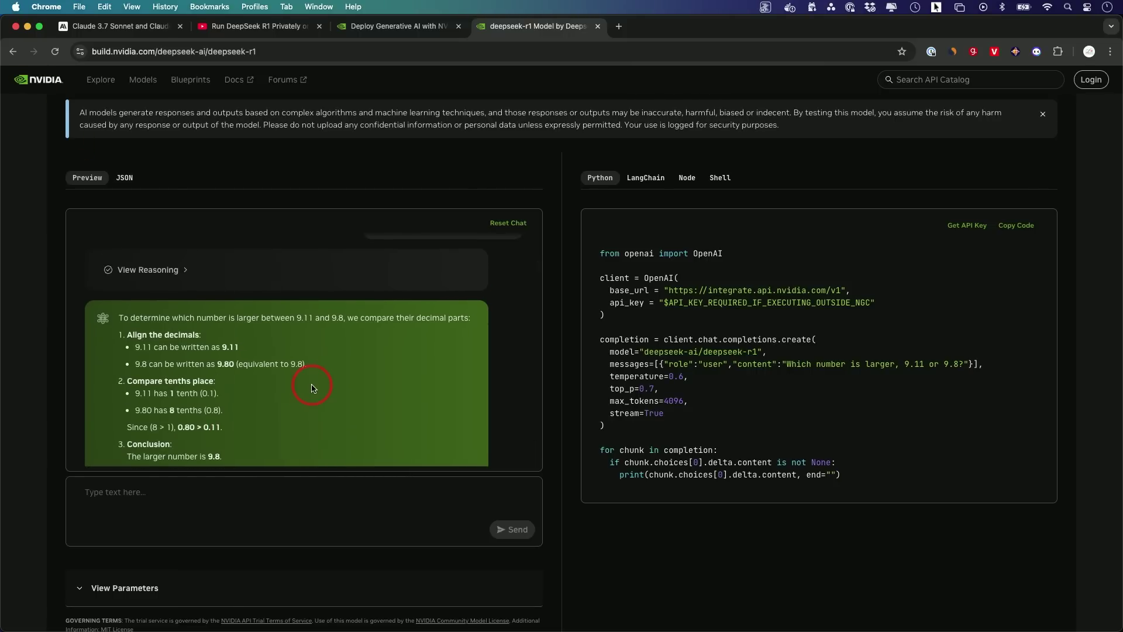
{"action": "scroll", "coordinate": [313, 389], "scroll_direction": "down", "scroll_amount": 2}
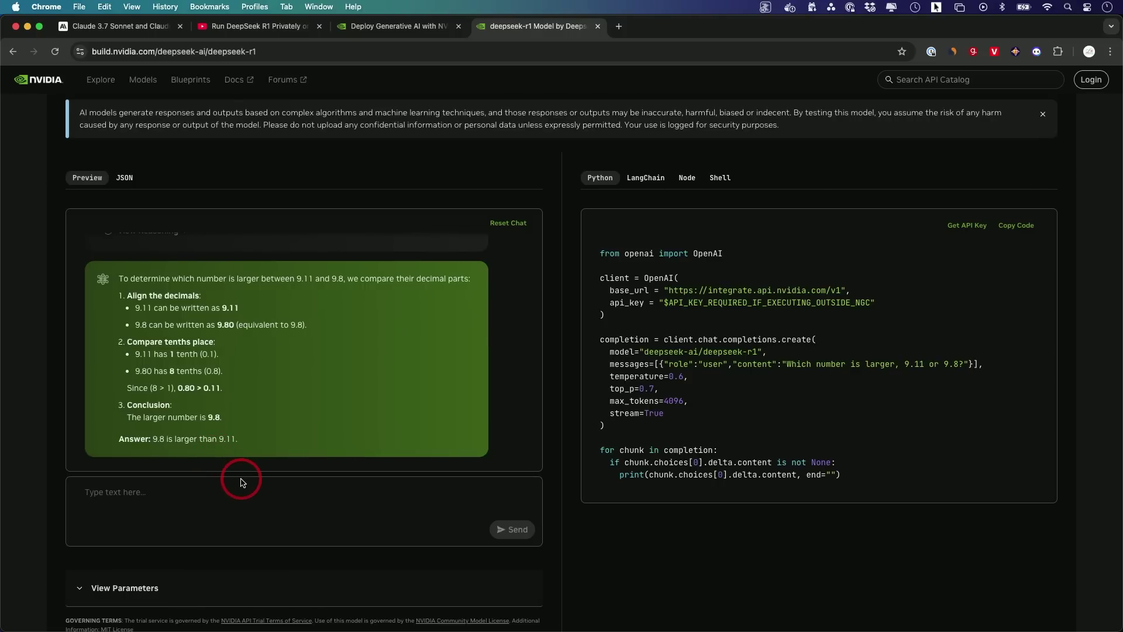
{"action": "scroll", "coordinate": [429, 373], "scroll_direction": "down", "scroll_amount": 3}
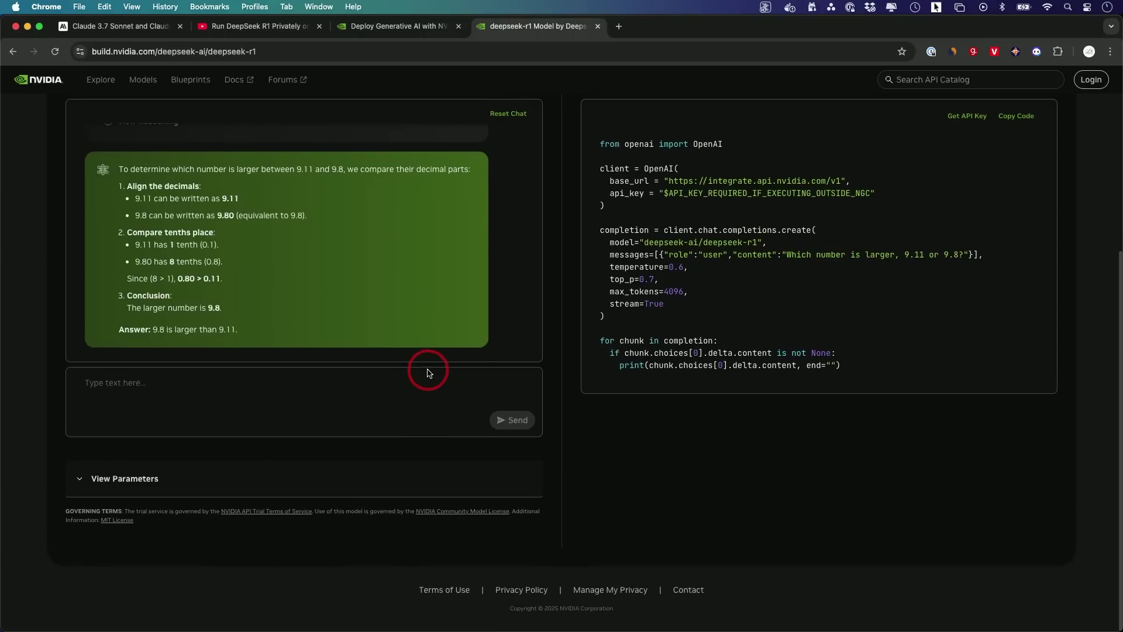
Step: Review deepseek-r1's Temperature 0.6, Top P 0.7 and Max Tokens 4096, including the Temperature info tip
{"action": "left_click", "coordinate": [108, 487]}
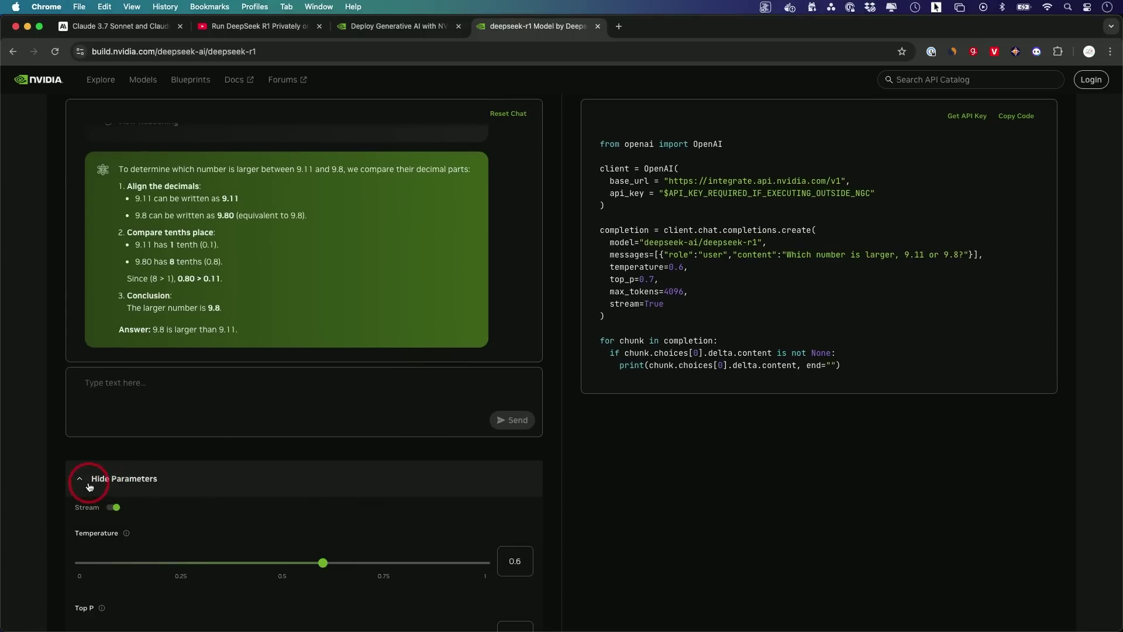
{"action": "scroll", "coordinate": [129, 462], "scroll_direction": "down", "scroll_amount": 1}
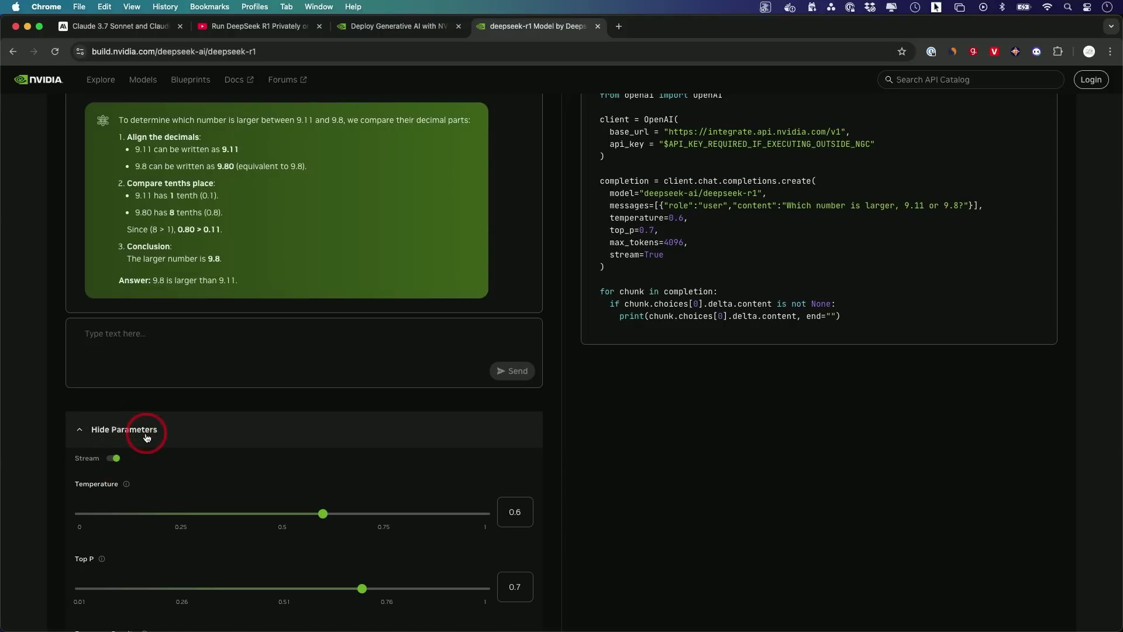
{"action": "scroll", "coordinate": [141, 436], "scroll_direction": "down", "scroll_amount": 2}
{"action": "scroll", "coordinate": [639, 446], "scroll_direction": "down", "scroll_amount": 2}
{"action": "scroll", "coordinate": [640, 446], "scroll_direction": "down", "scroll_amount": 1}
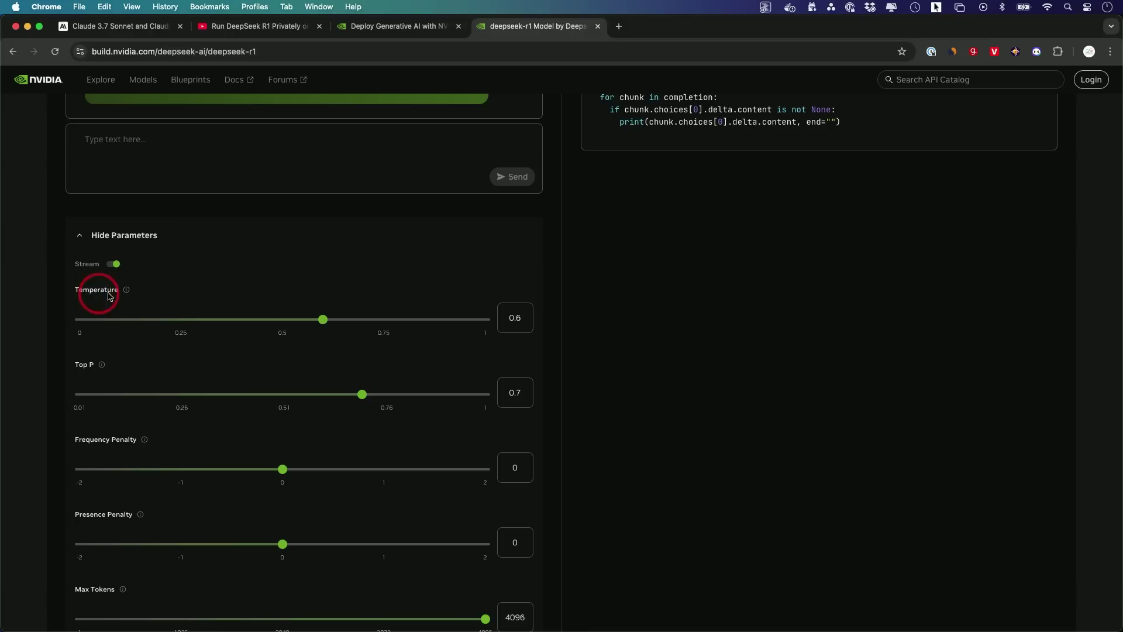
{"action": "mouse_move", "coordinate": [124, 294]}
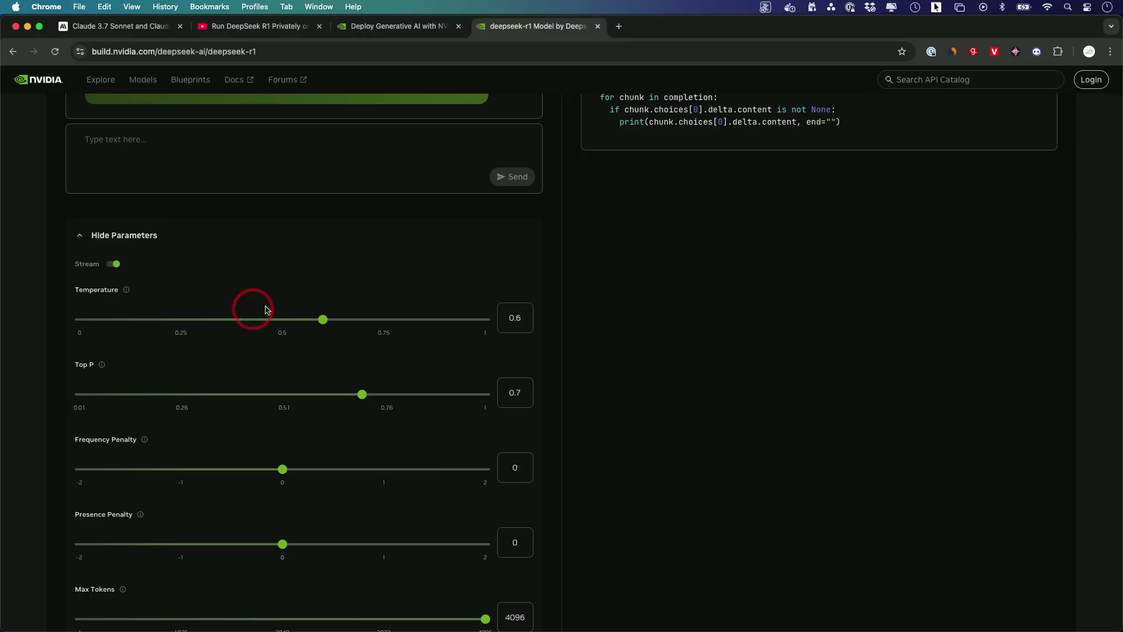
{"action": "scroll", "coordinate": [272, 326], "scroll_direction": "down", "scroll_amount": 2}
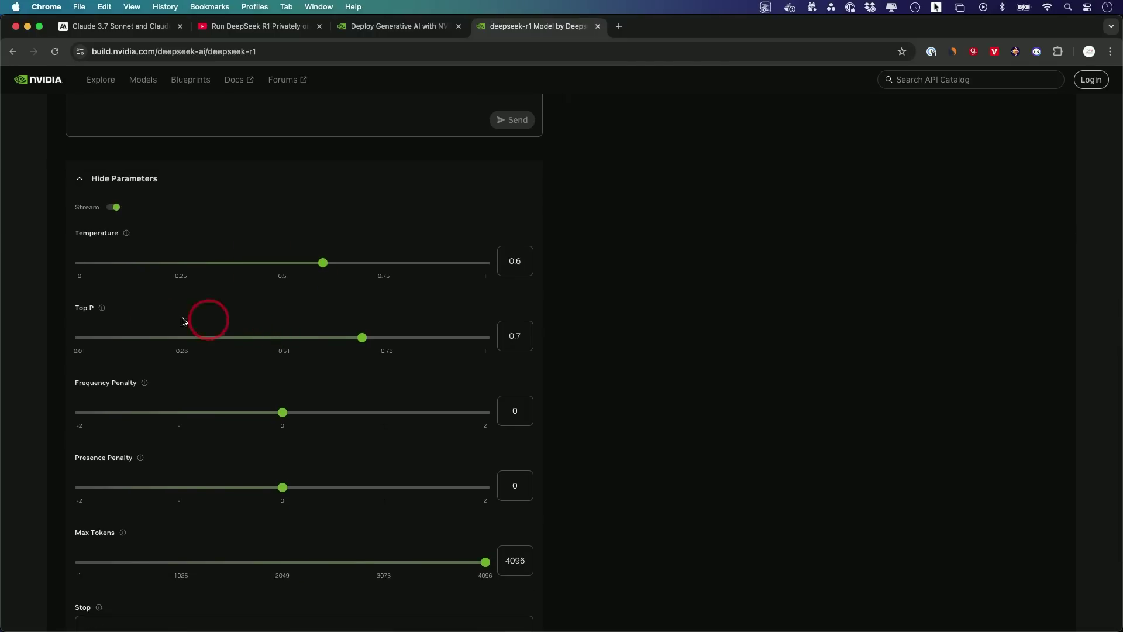
{"action": "scroll", "coordinate": [125, 316], "scroll_direction": "down", "scroll_amount": 3}
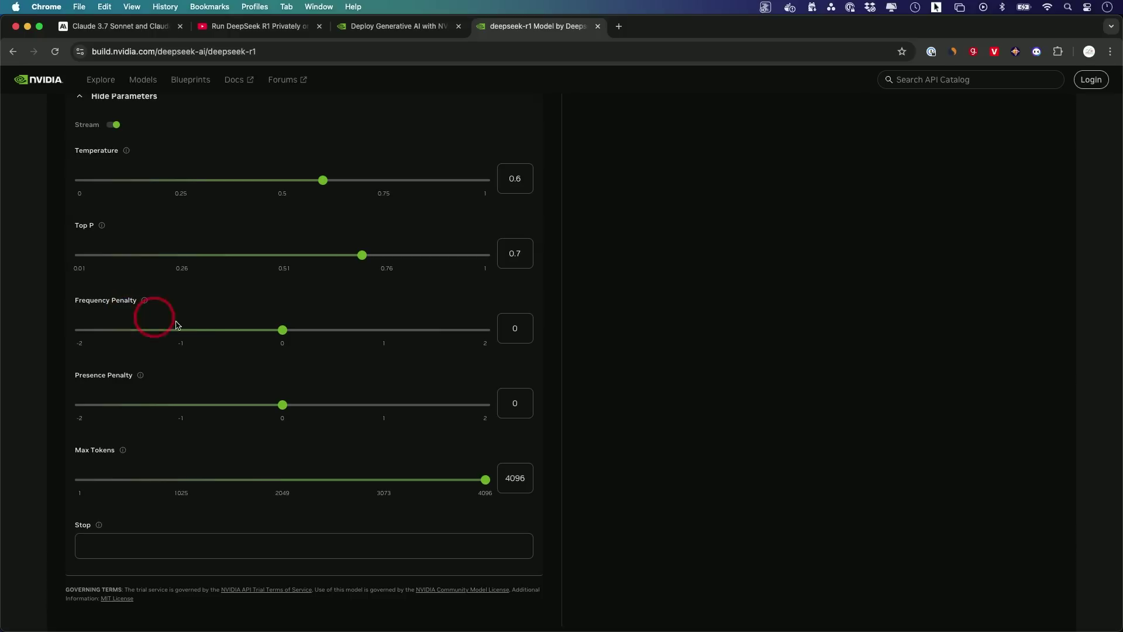
{"action": "scroll", "coordinate": [213, 333], "scroll_direction": "up", "scroll_amount": 1}
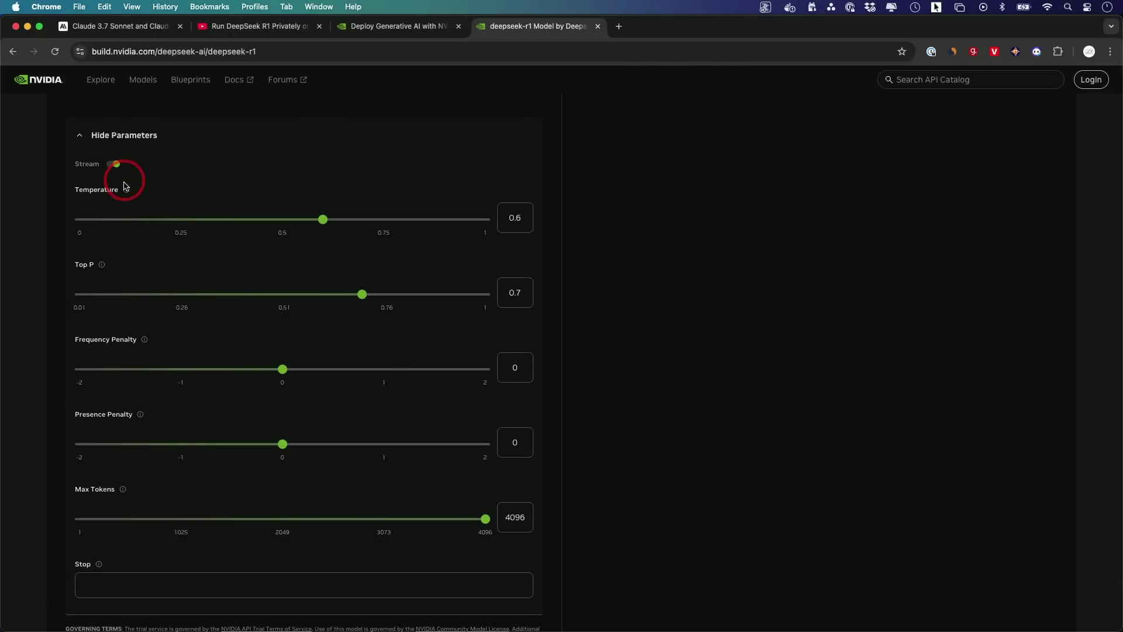
{"action": "mouse_move", "coordinate": [127, 189]}
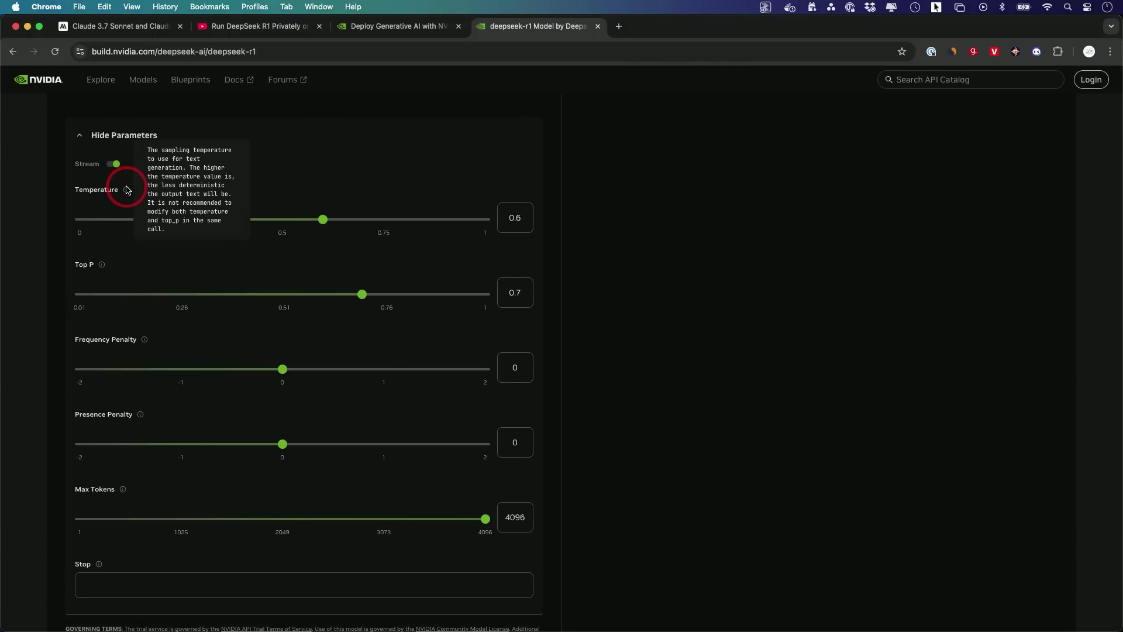
{"action": "scroll", "coordinate": [126, 189], "scroll_direction": "up", "scroll_amount": 10}
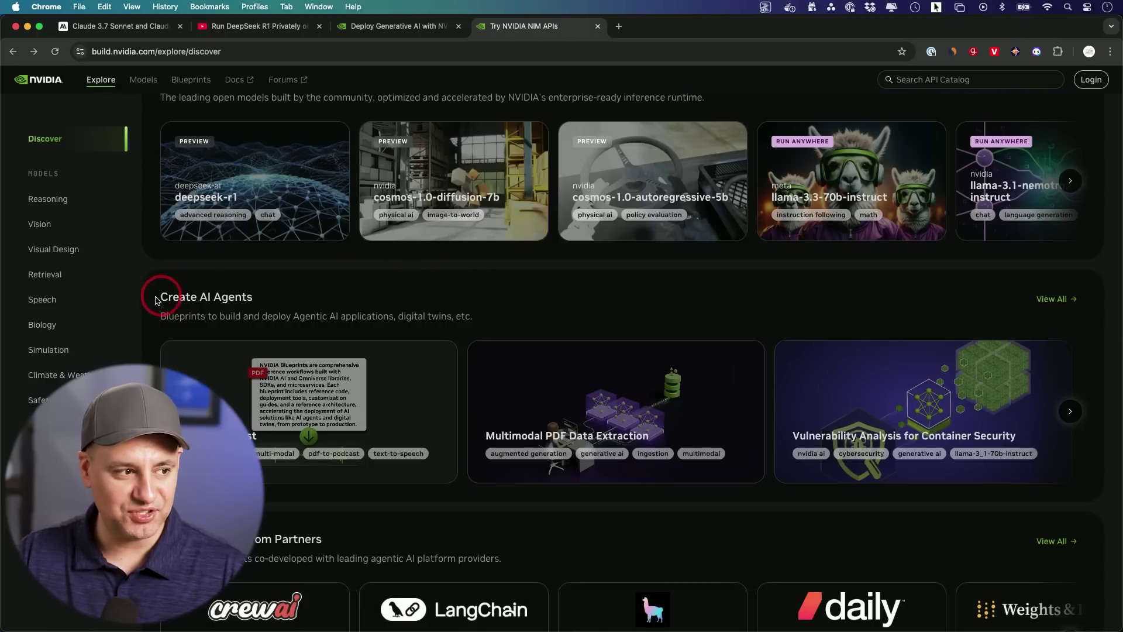
{"action": "left_click_drag", "start_coordinate": [158, 296], "coordinate": [314, 297]}
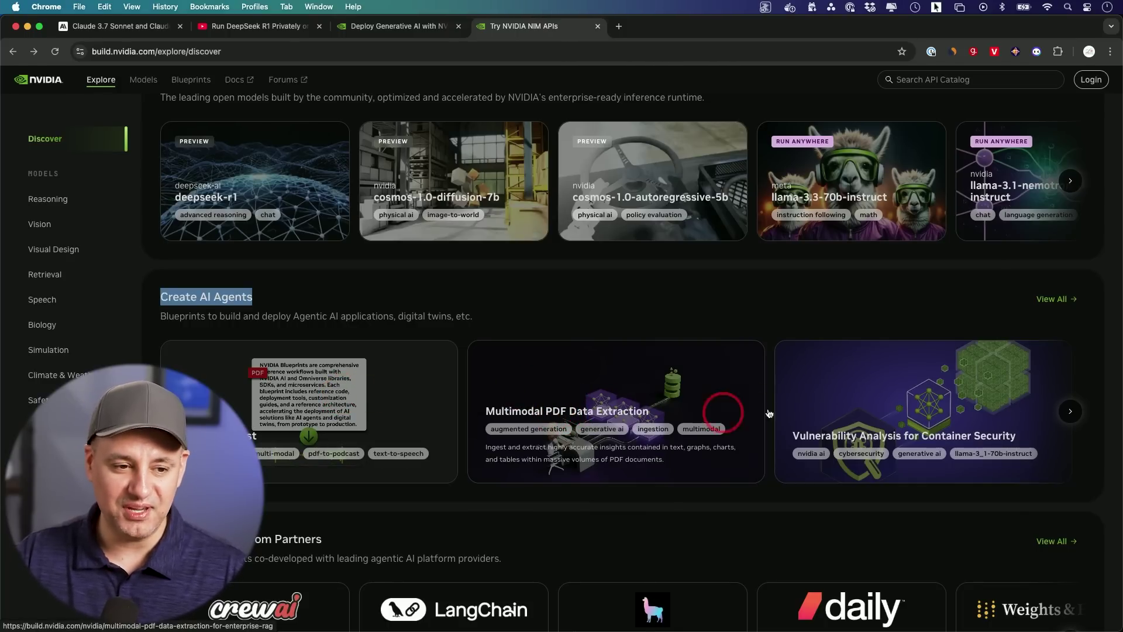
{"action": "left_click", "coordinate": [1049, 299]}
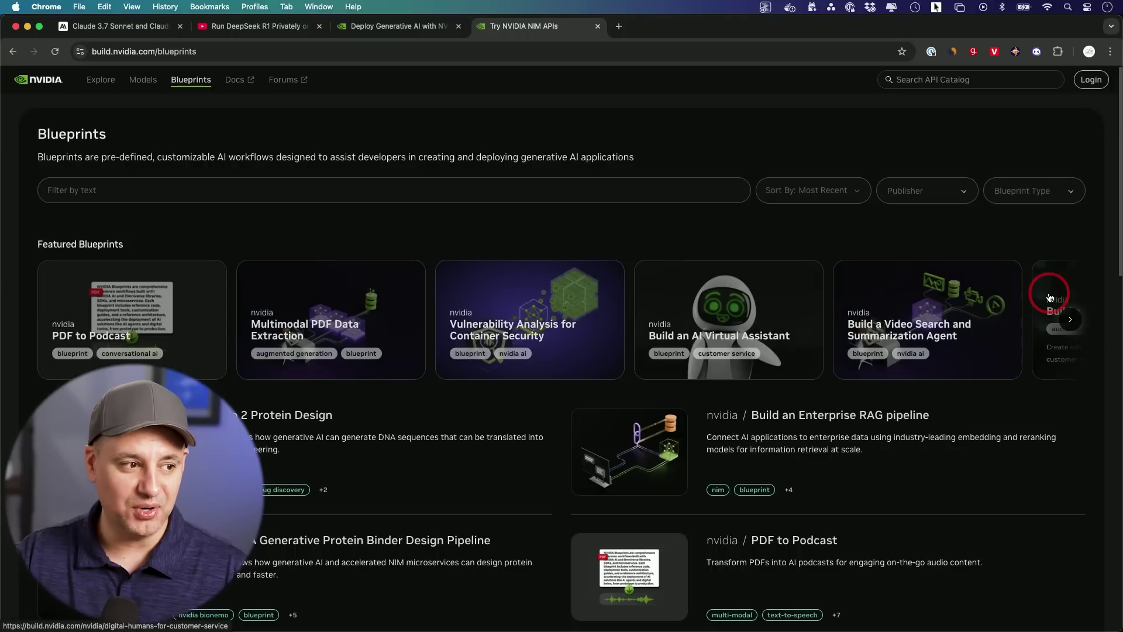
{"action": "scroll", "coordinate": [1048, 293], "scroll_direction": "down", "scroll_amount": 3}
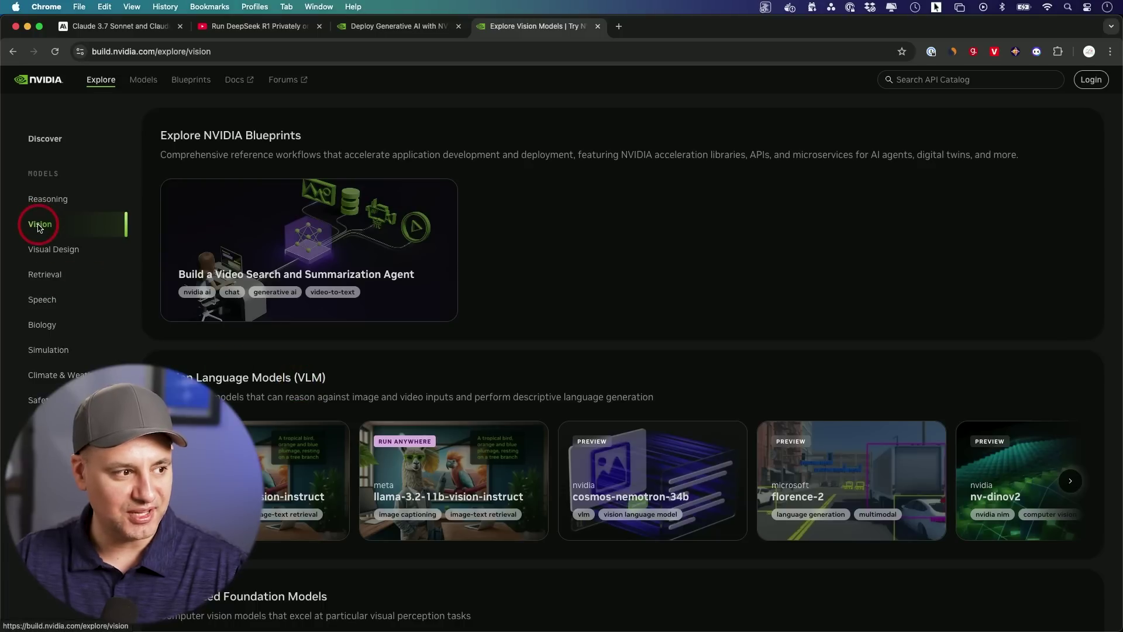
{"action": "left_click", "coordinate": [51, 323]}
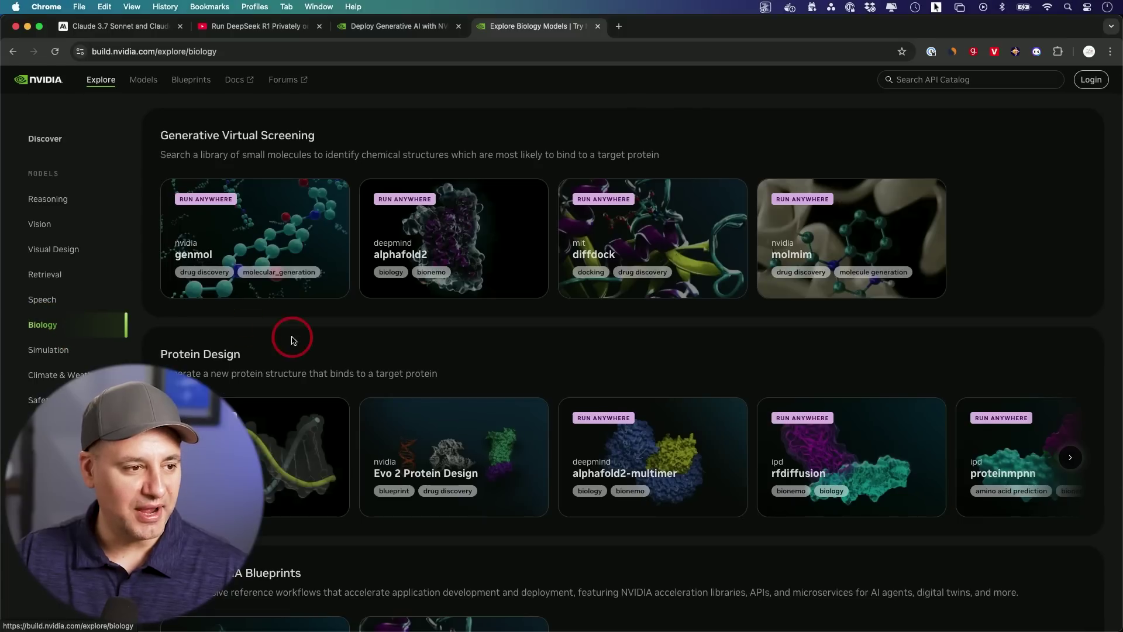
{"action": "scroll", "coordinate": [292, 339], "scroll_direction": "down", "scroll_amount": 1}
{"action": "left_click", "coordinate": [91, 347]}
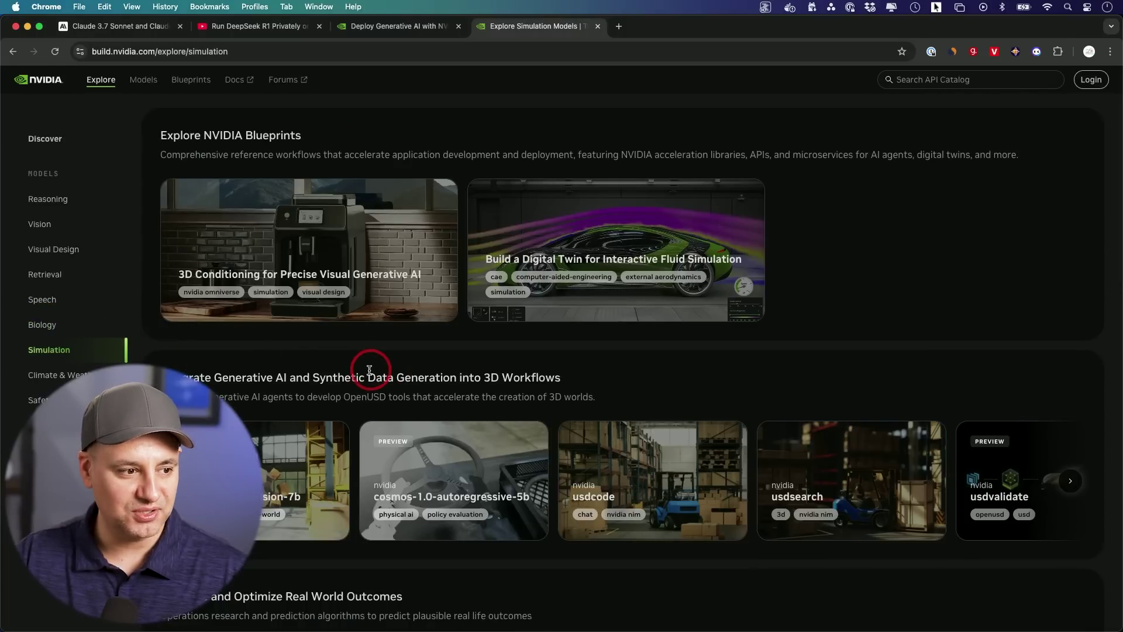
{"action": "scroll", "coordinate": [366, 371], "scroll_direction": "down", "scroll_amount": 1}
{"action": "scroll", "coordinate": [356, 375], "scroll_direction": "down", "scroll_amount": 3}
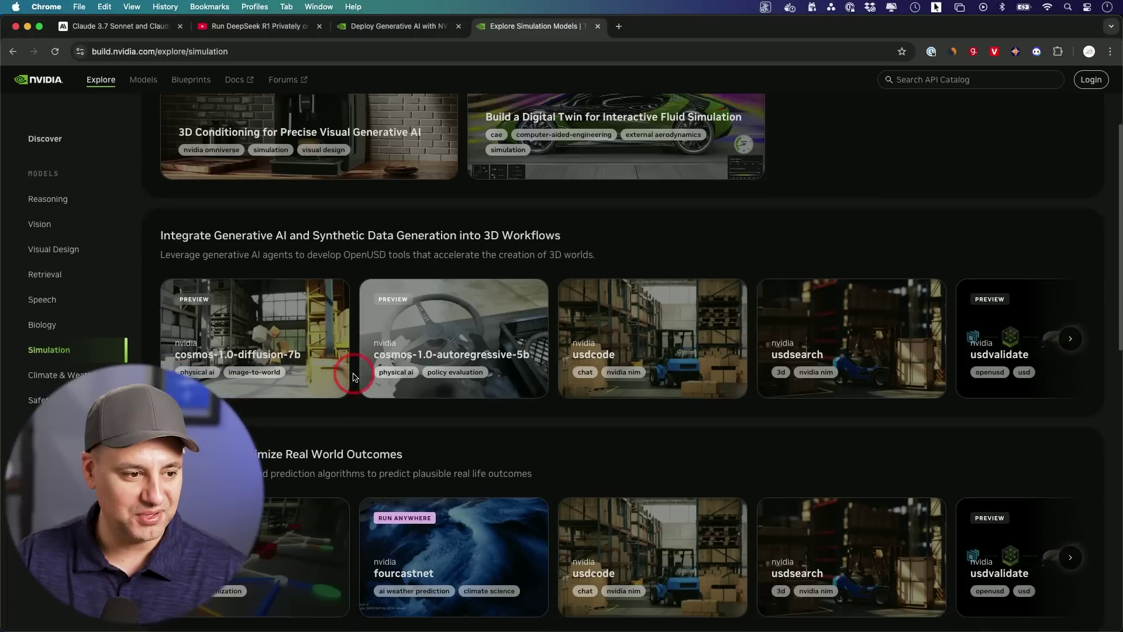
{"action": "scroll", "coordinate": [353, 377], "scroll_direction": "down", "scroll_amount": 10}
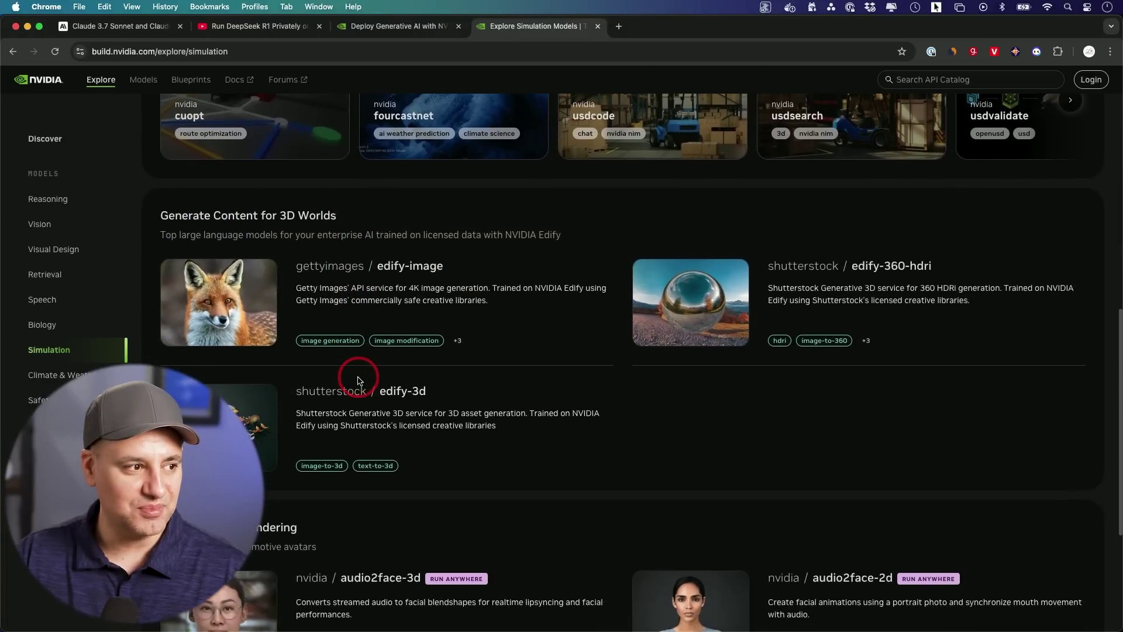
{"action": "key", "text": "super+bracketleft"}
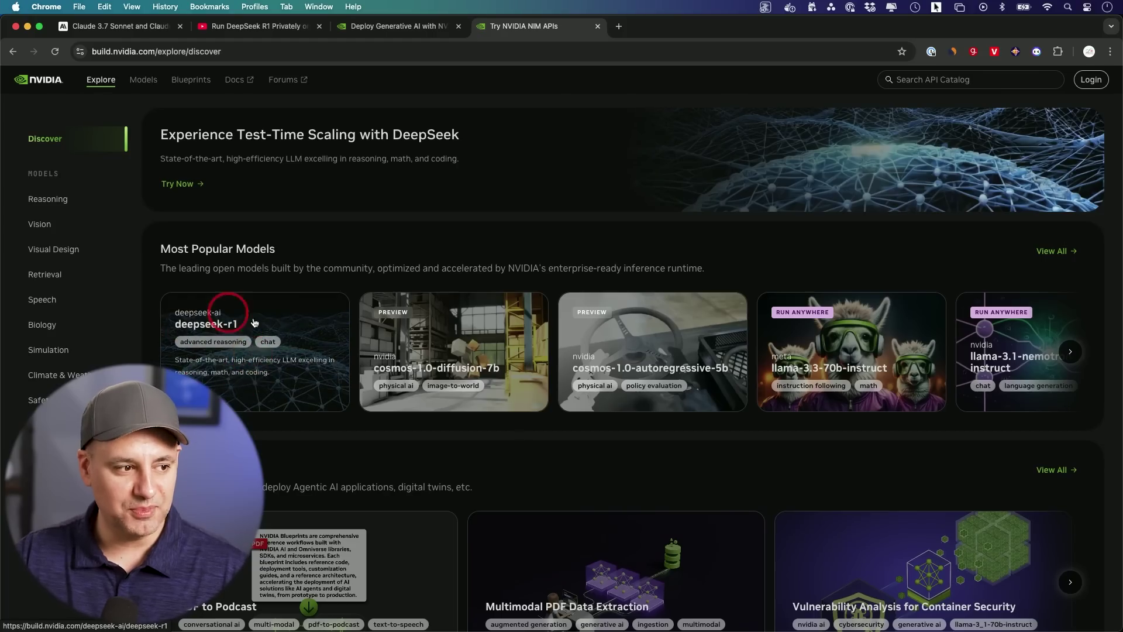
Step: Open the deepseek-r1 card under Most Popular Models and bring its empty Preview chat and Python code into view
{"action": "left_click", "coordinate": [275, 325]}
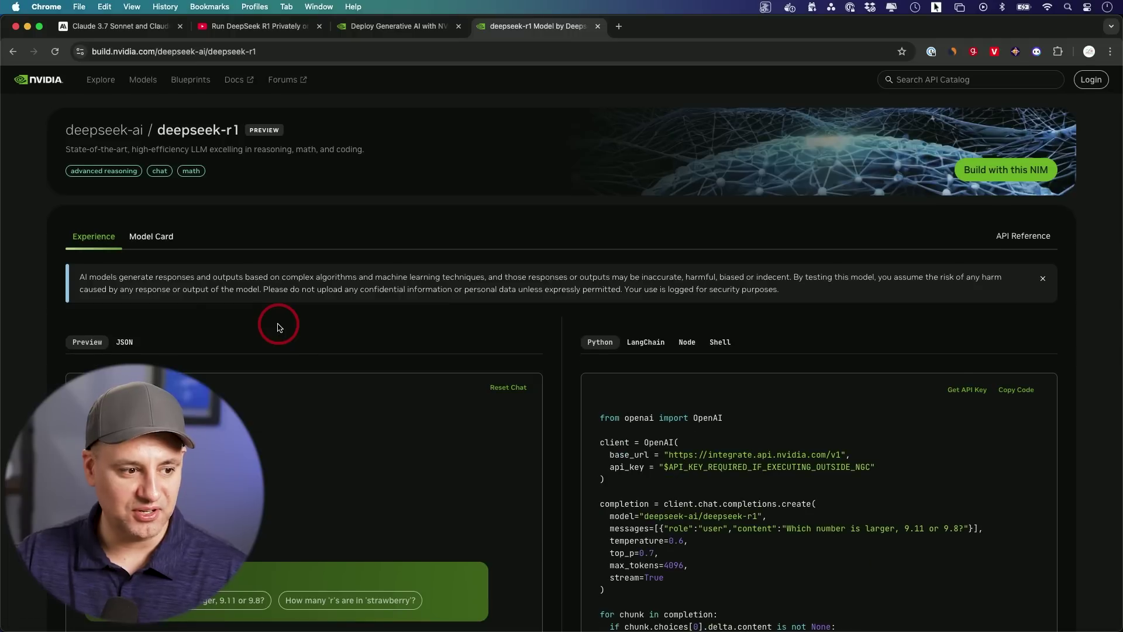
{"action": "scroll", "coordinate": [278, 326], "scroll_direction": "down", "scroll_amount": 3}
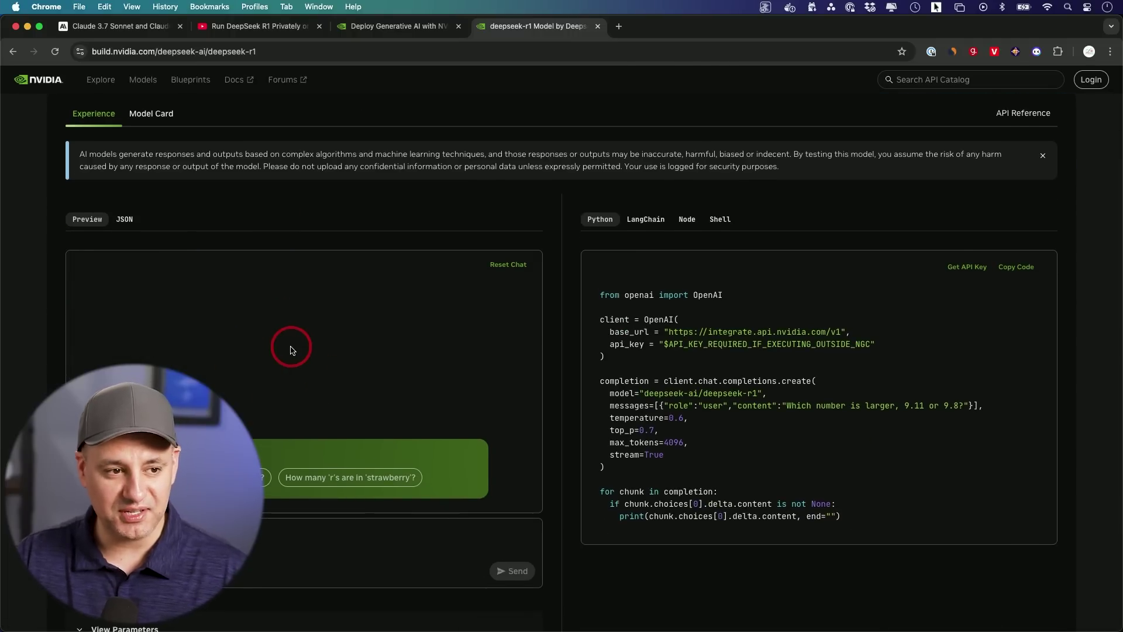